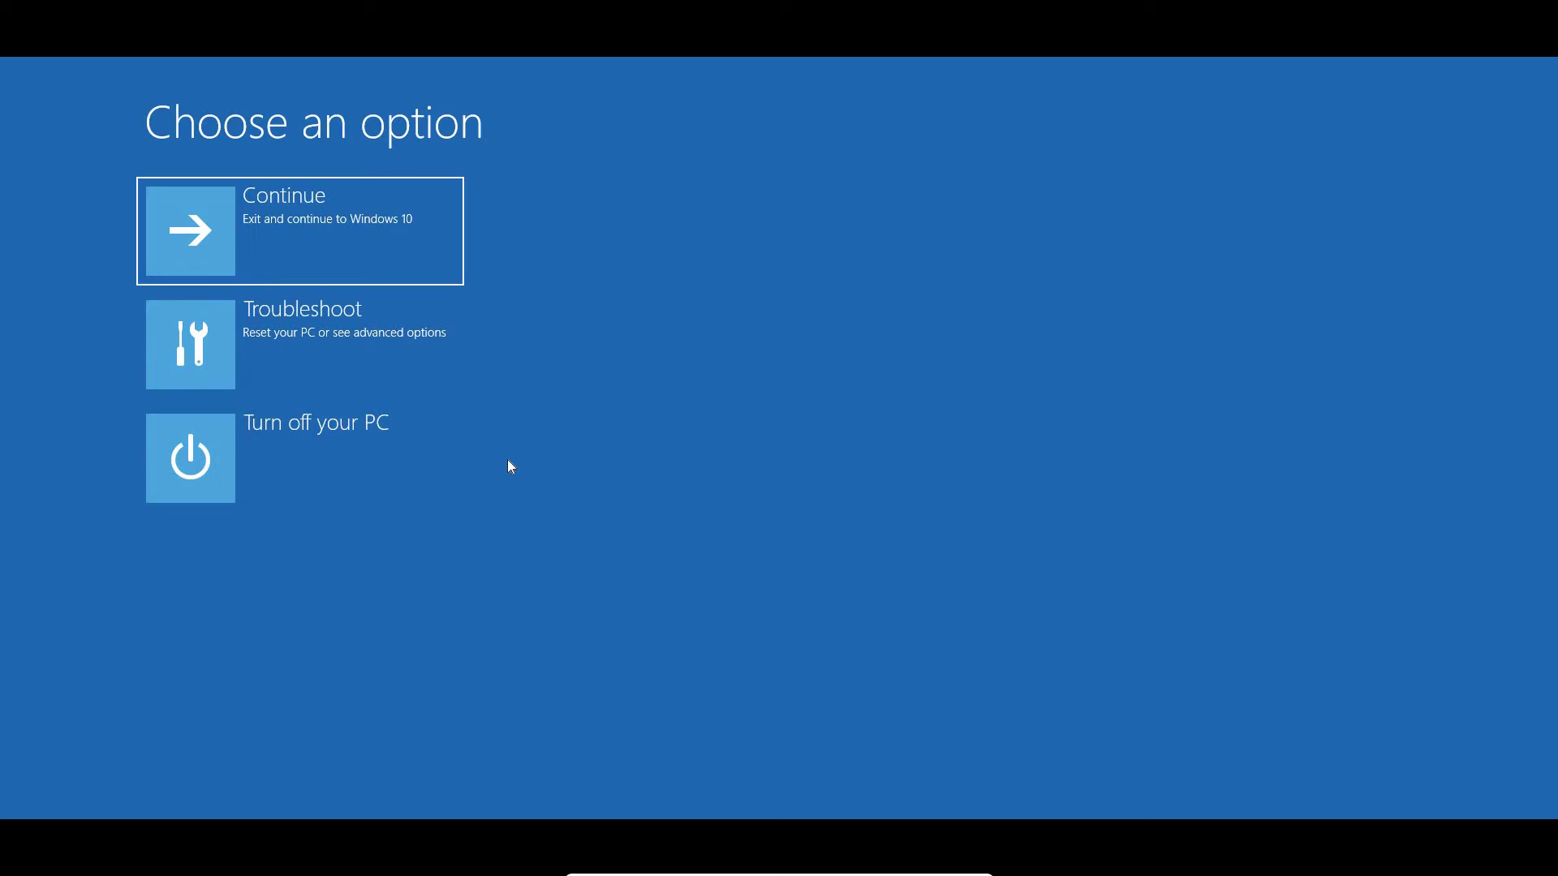
Launch Start-up Repair from Troubleshoot > Advanced options.
click(305, 330)
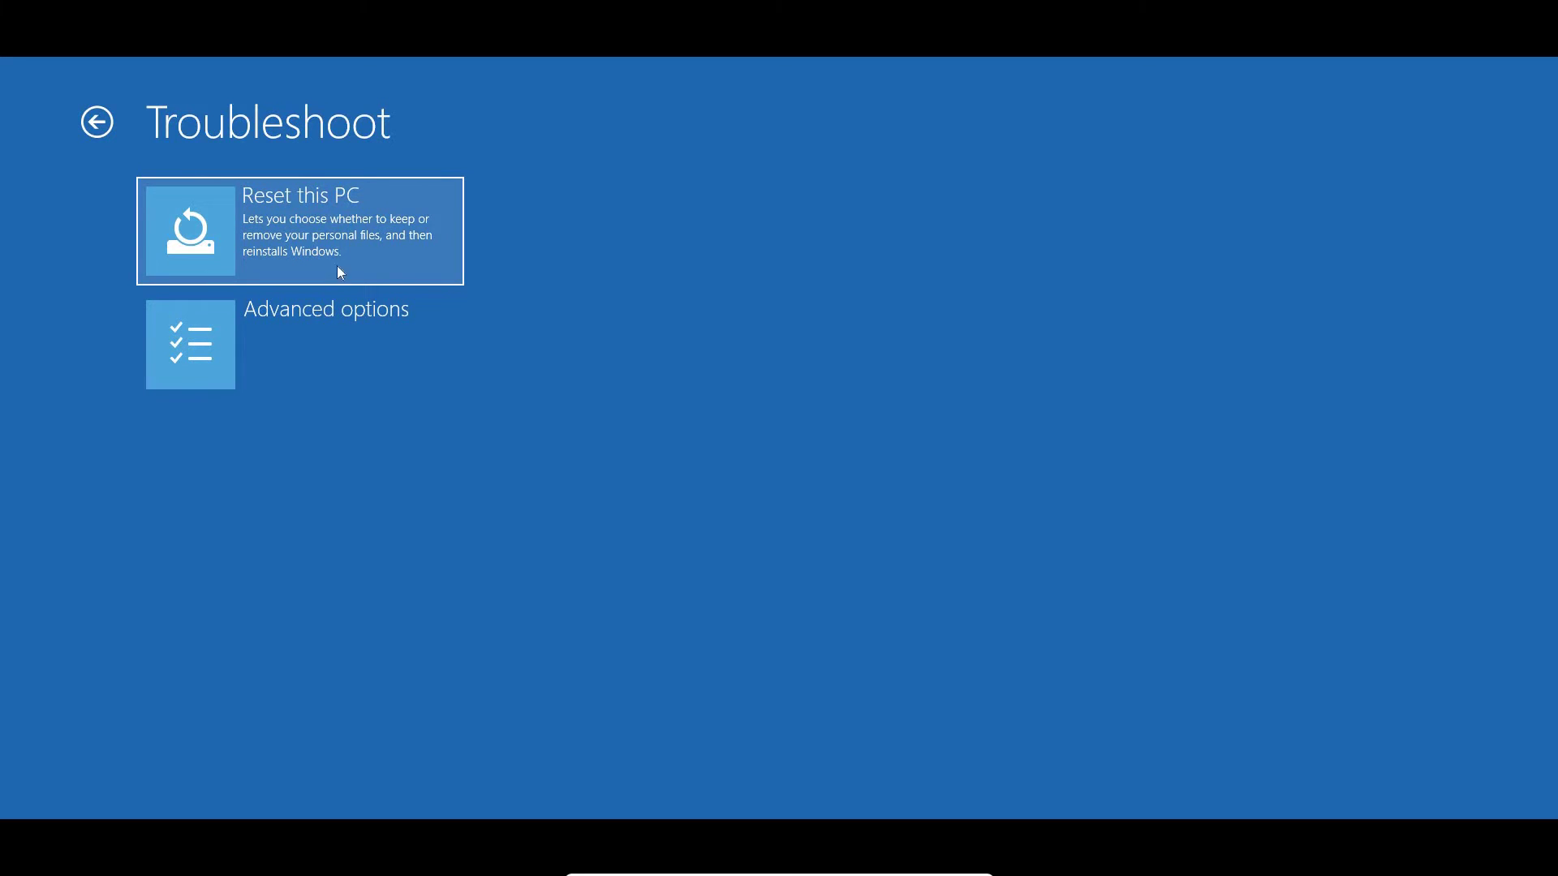
click(305, 361)
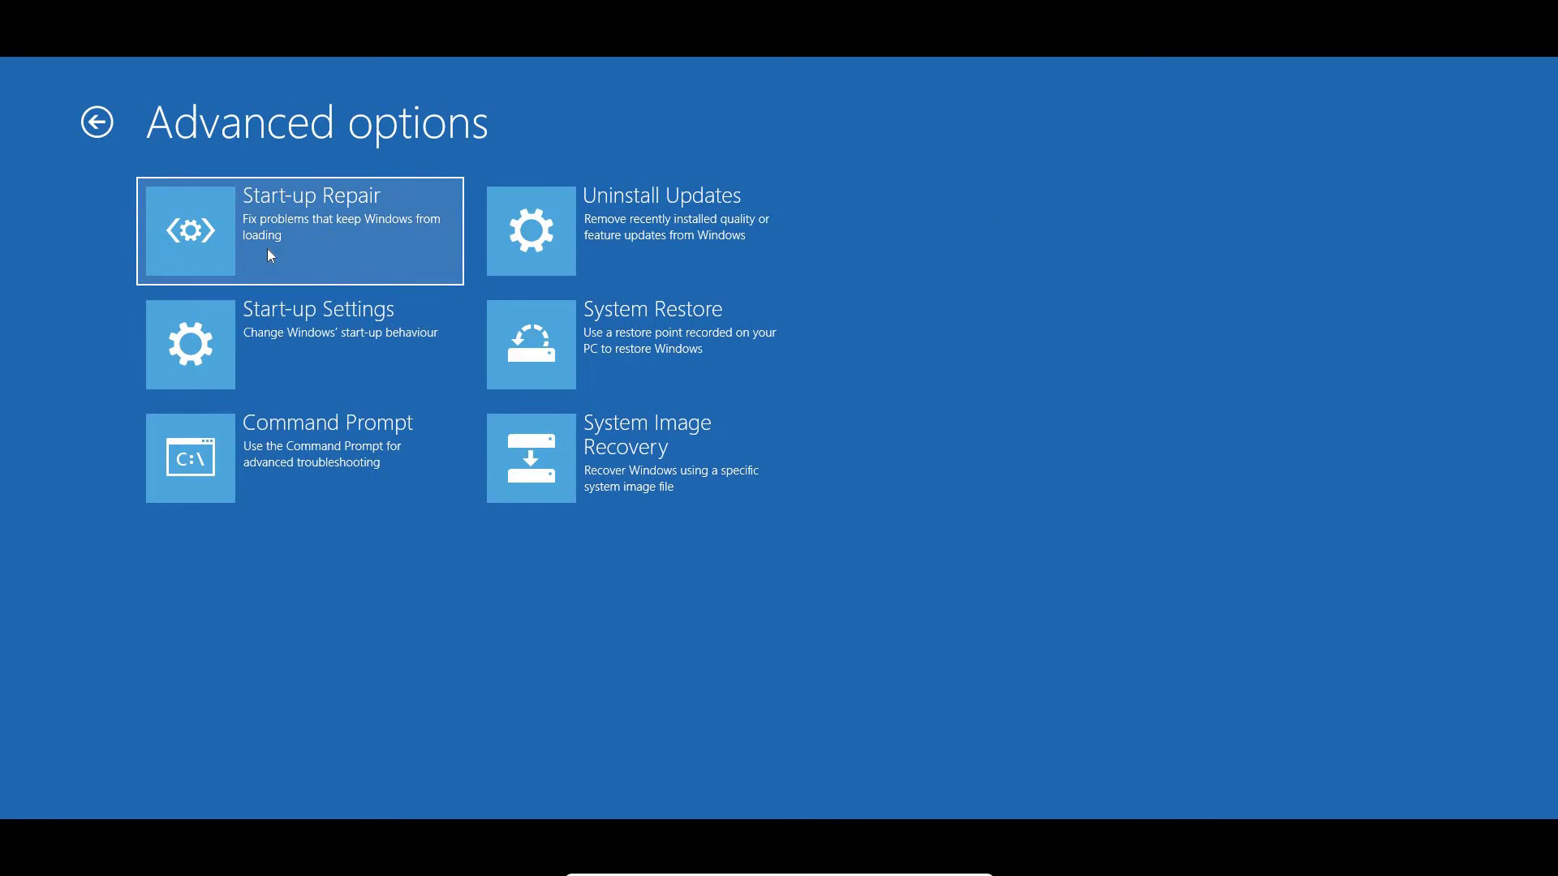
click(341, 258)
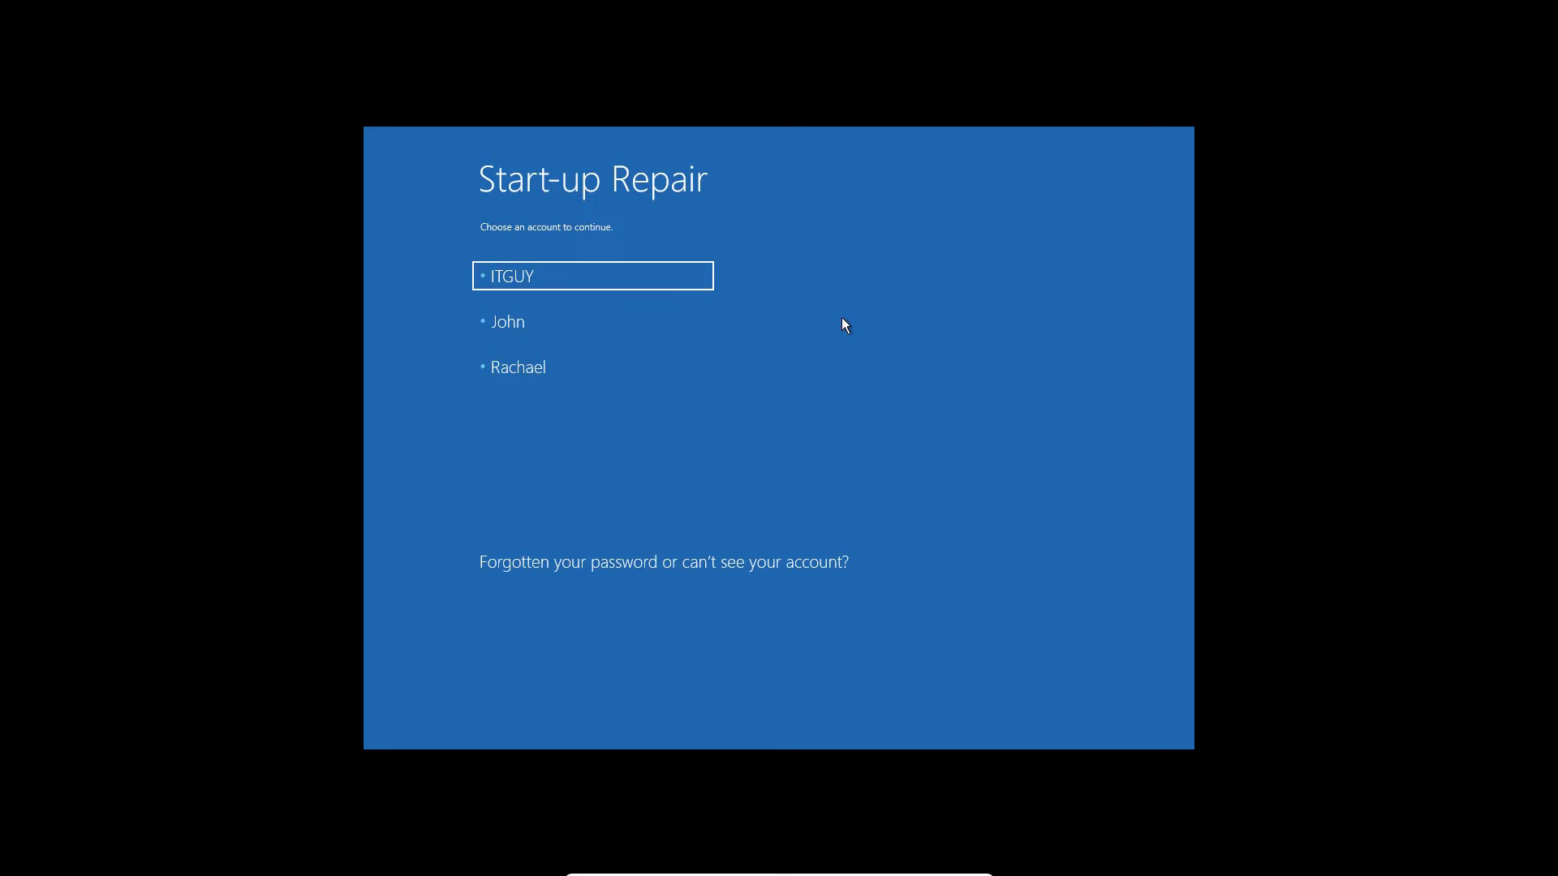
Pick the account for Start-up Repair, then back out at the password screen to Choose an option.
click(552, 329)
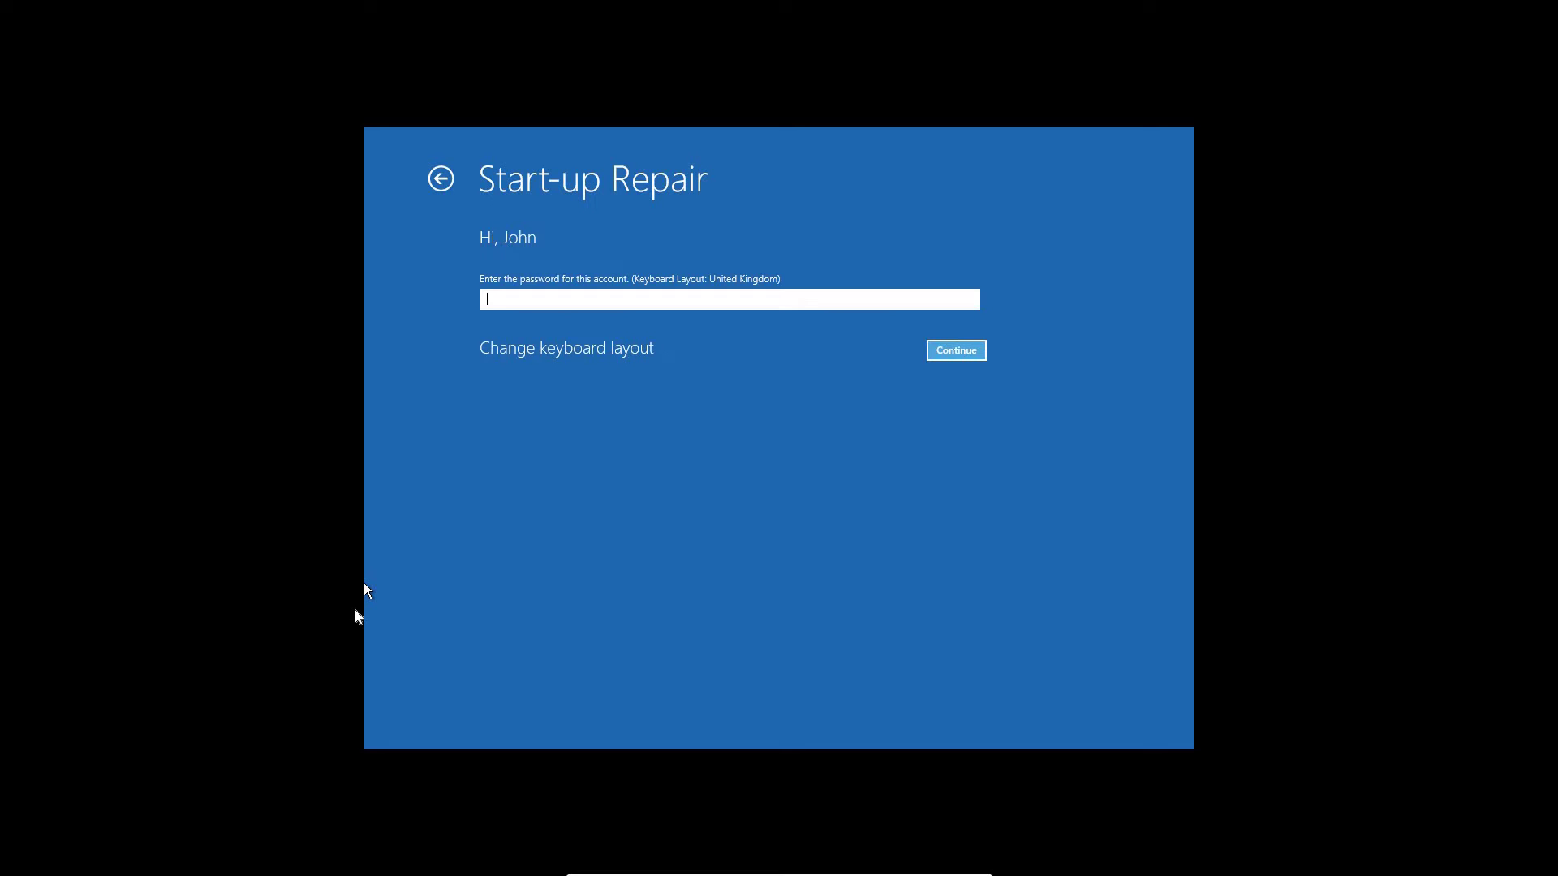
key(Escape)
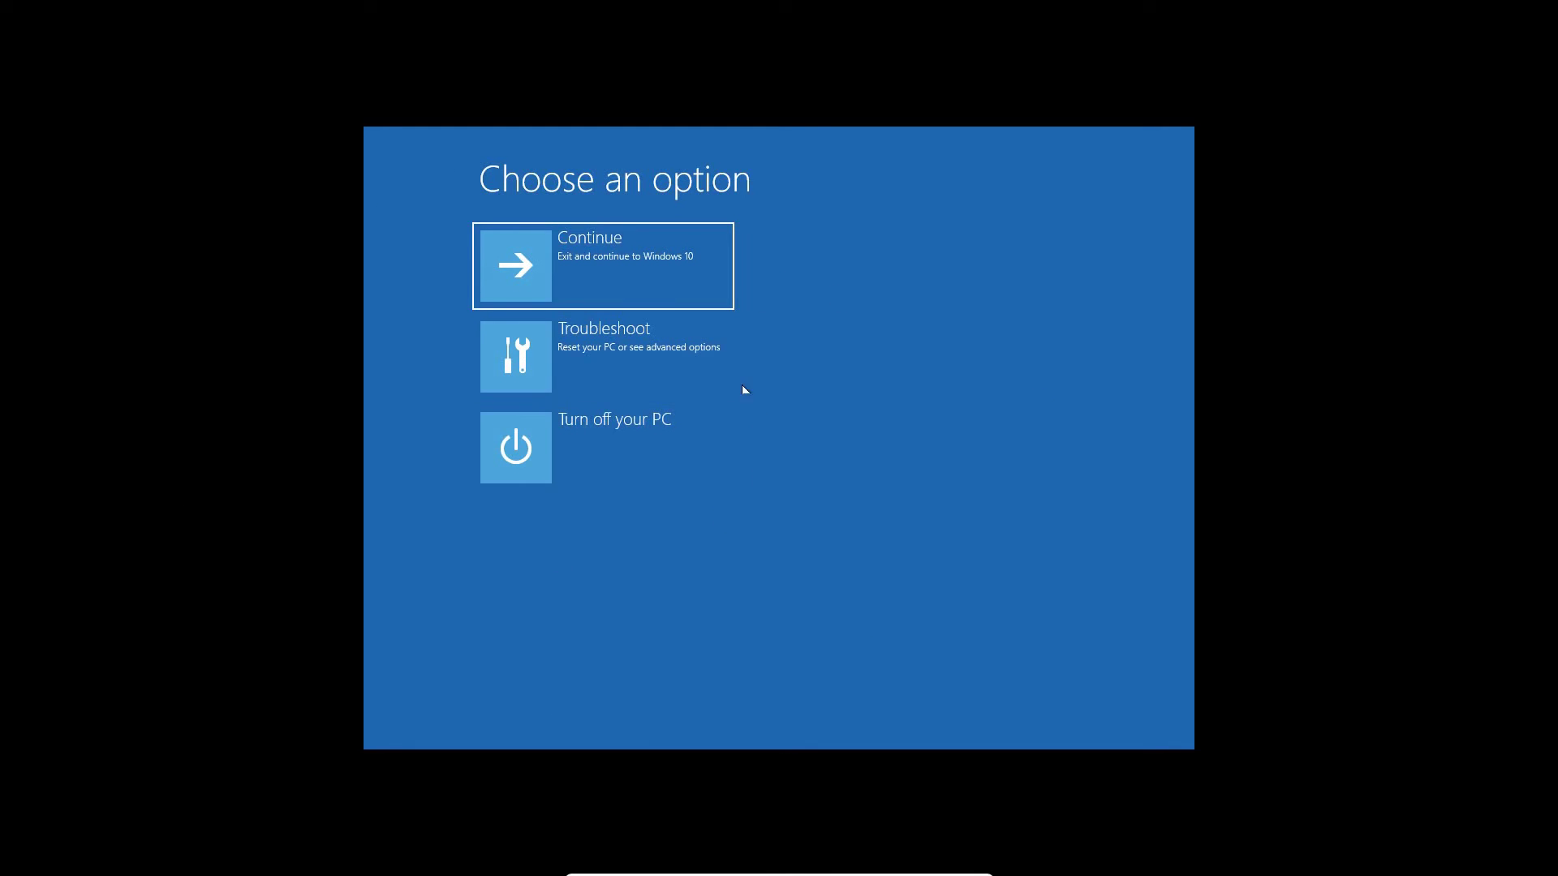
Start System Restore from Troubleshoot > Advanced options.
click(619, 361)
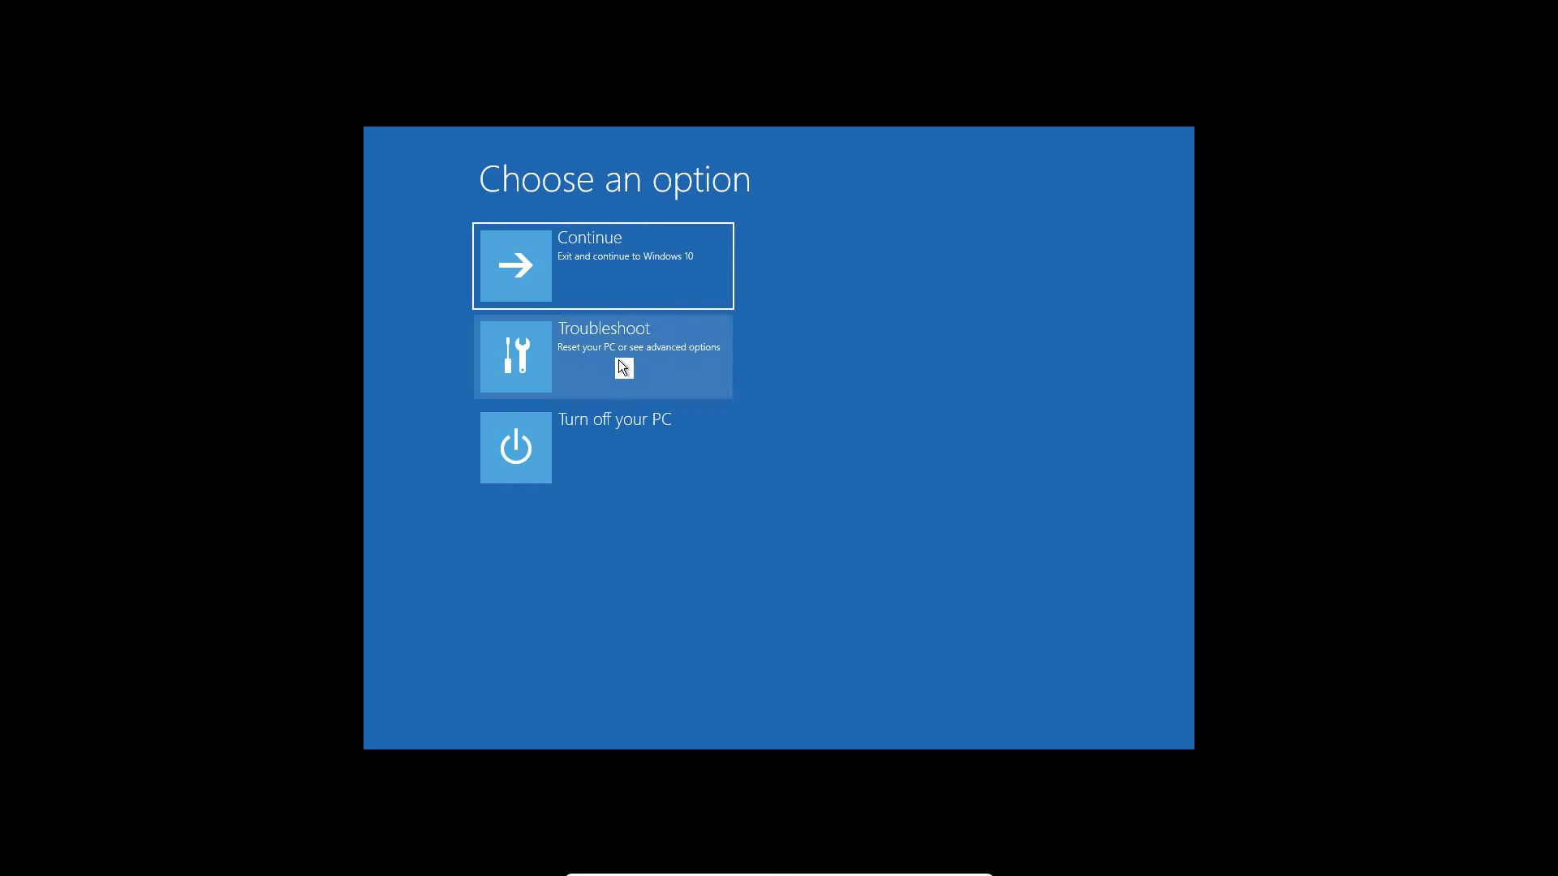
click(662, 339)
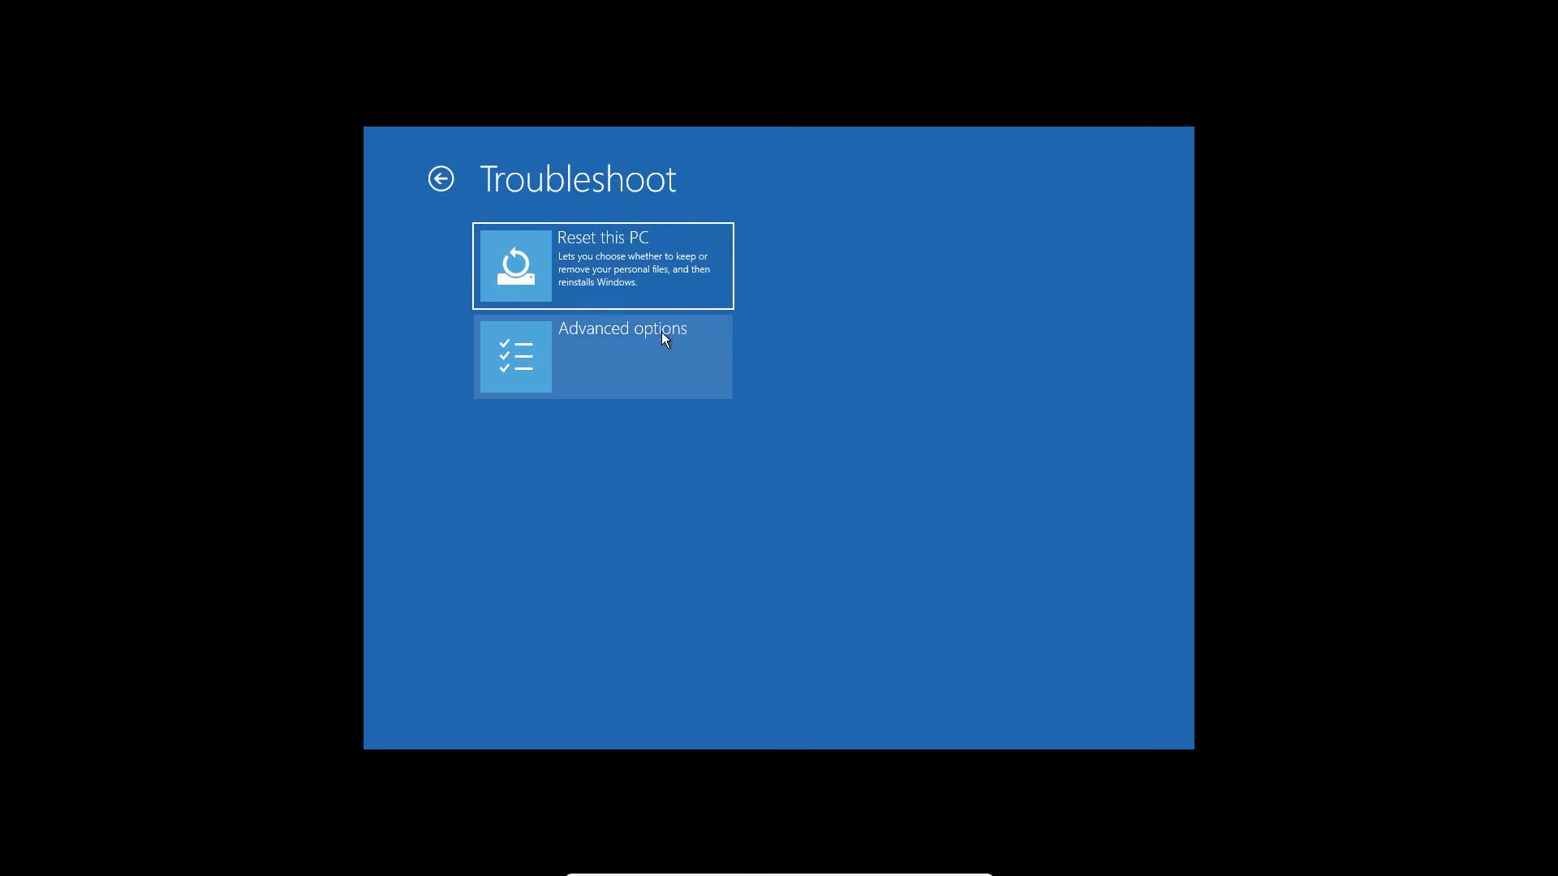
click(640, 372)
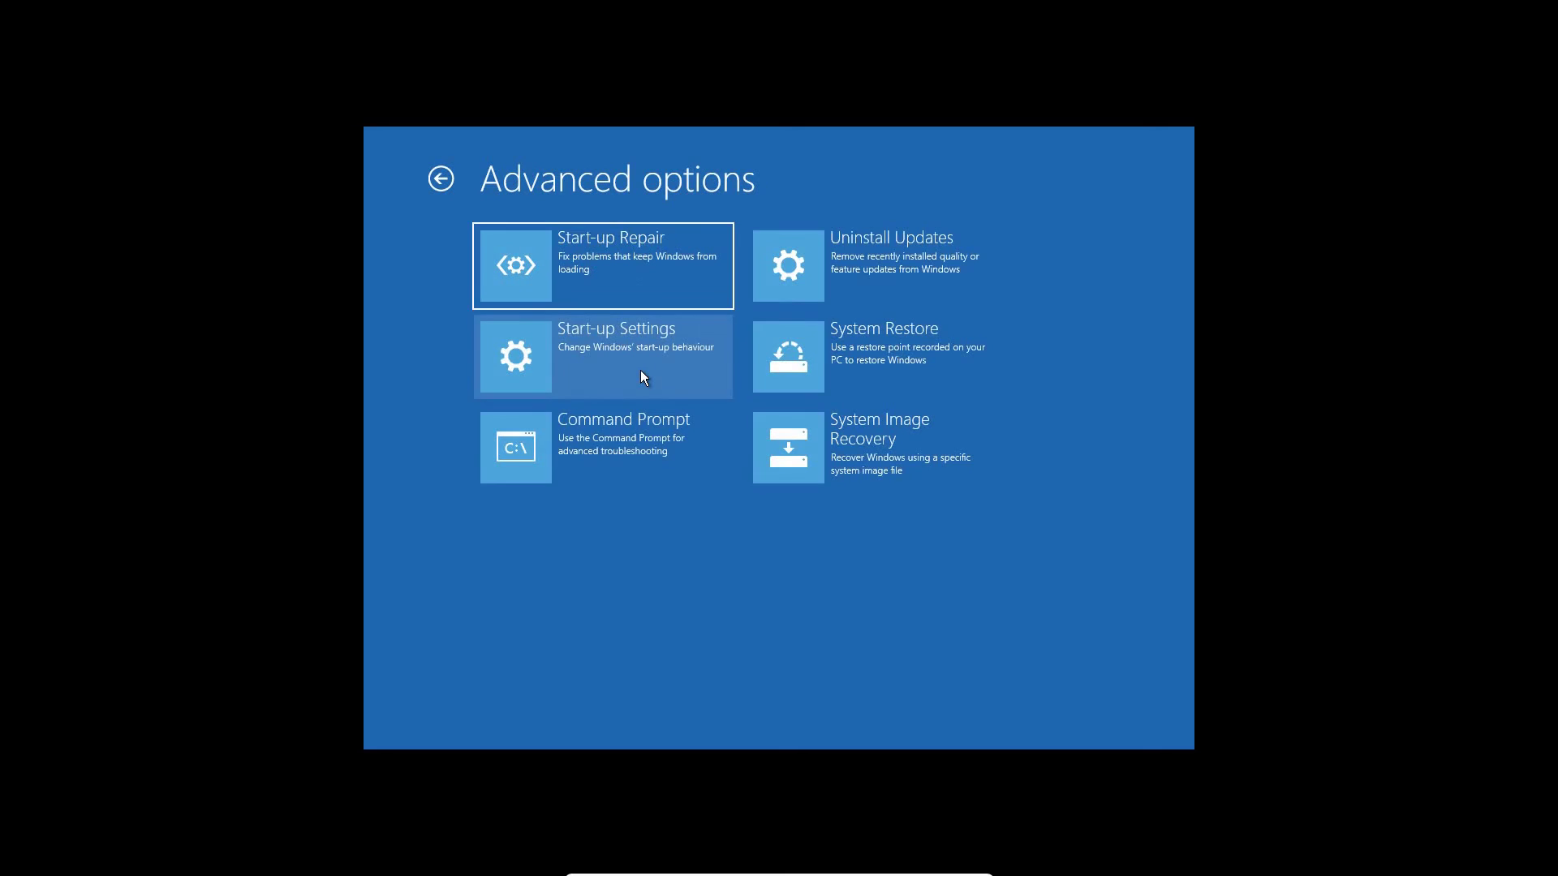
click(872, 373)
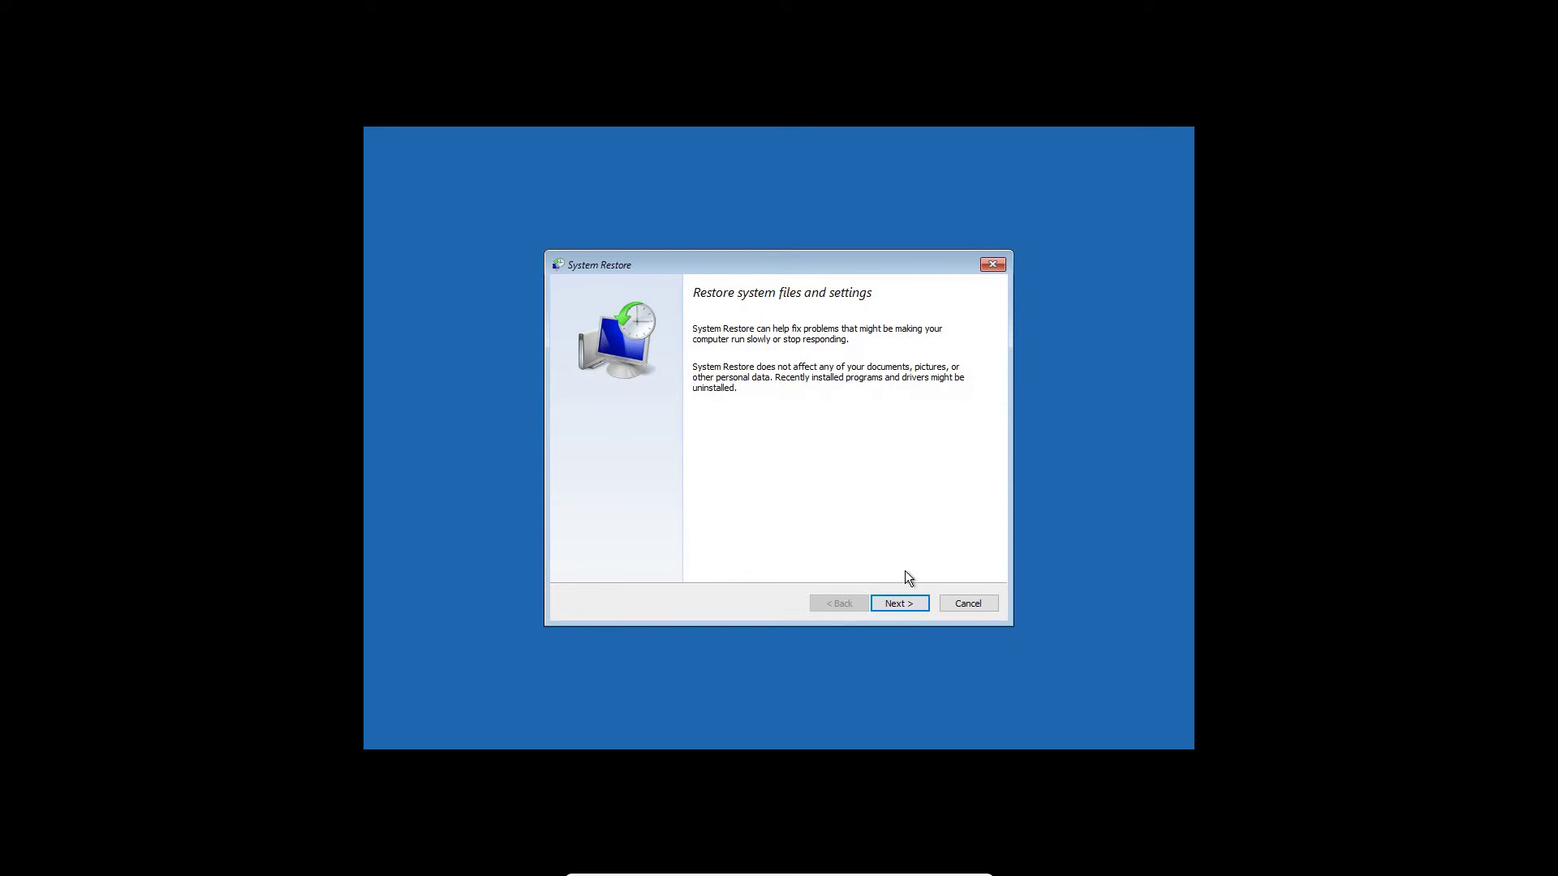
Inspect the Windows Modules Installer and Before Network Reset restore points, then cancel System Restore.
click(905, 605)
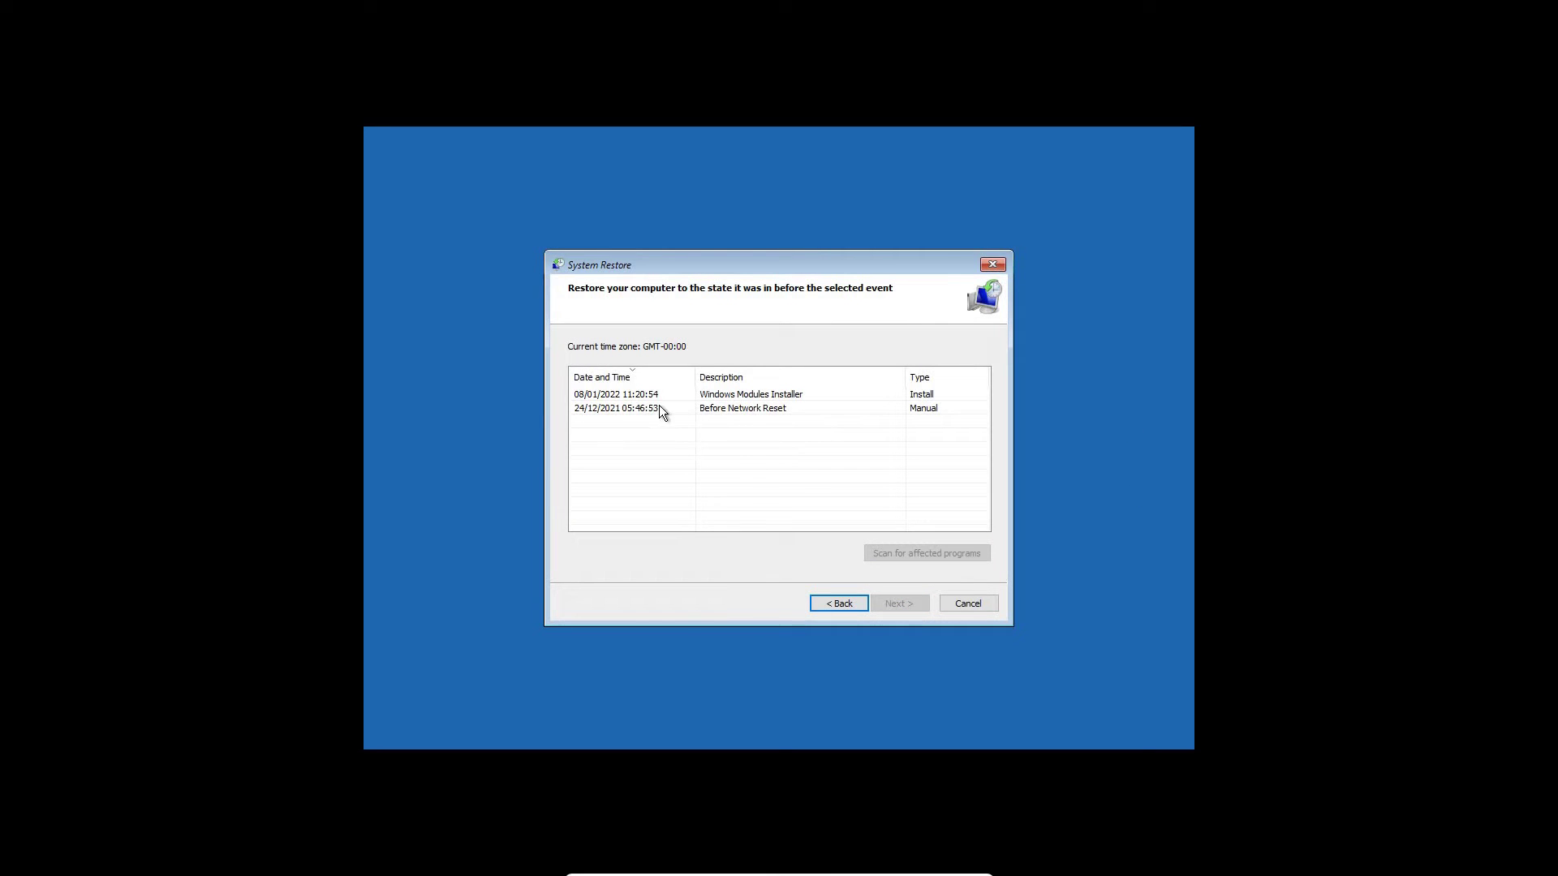
click(711, 398)
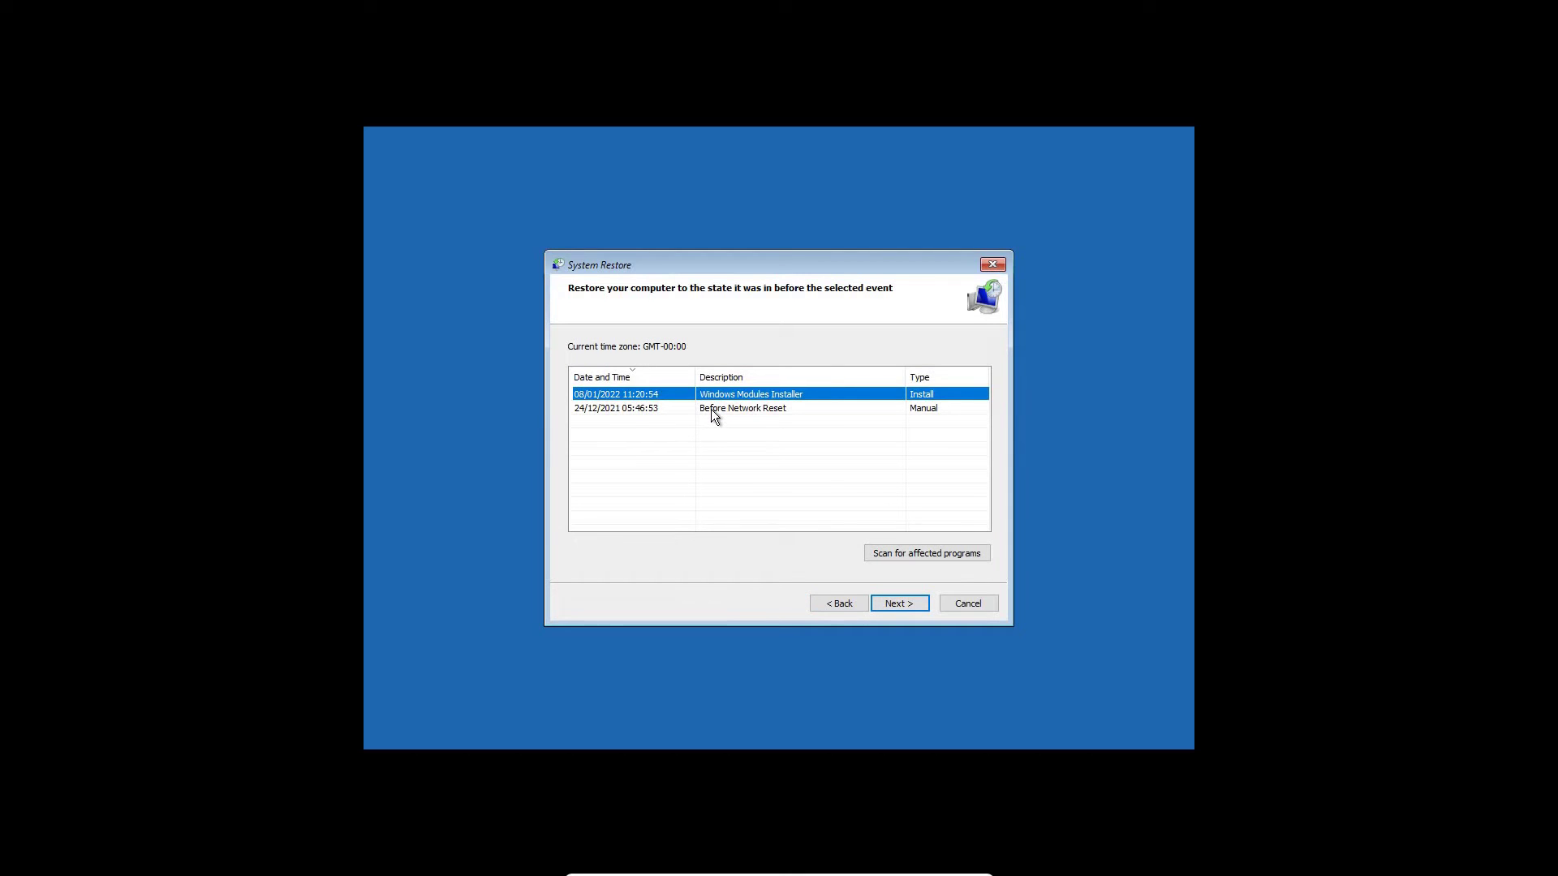
click(710, 409)
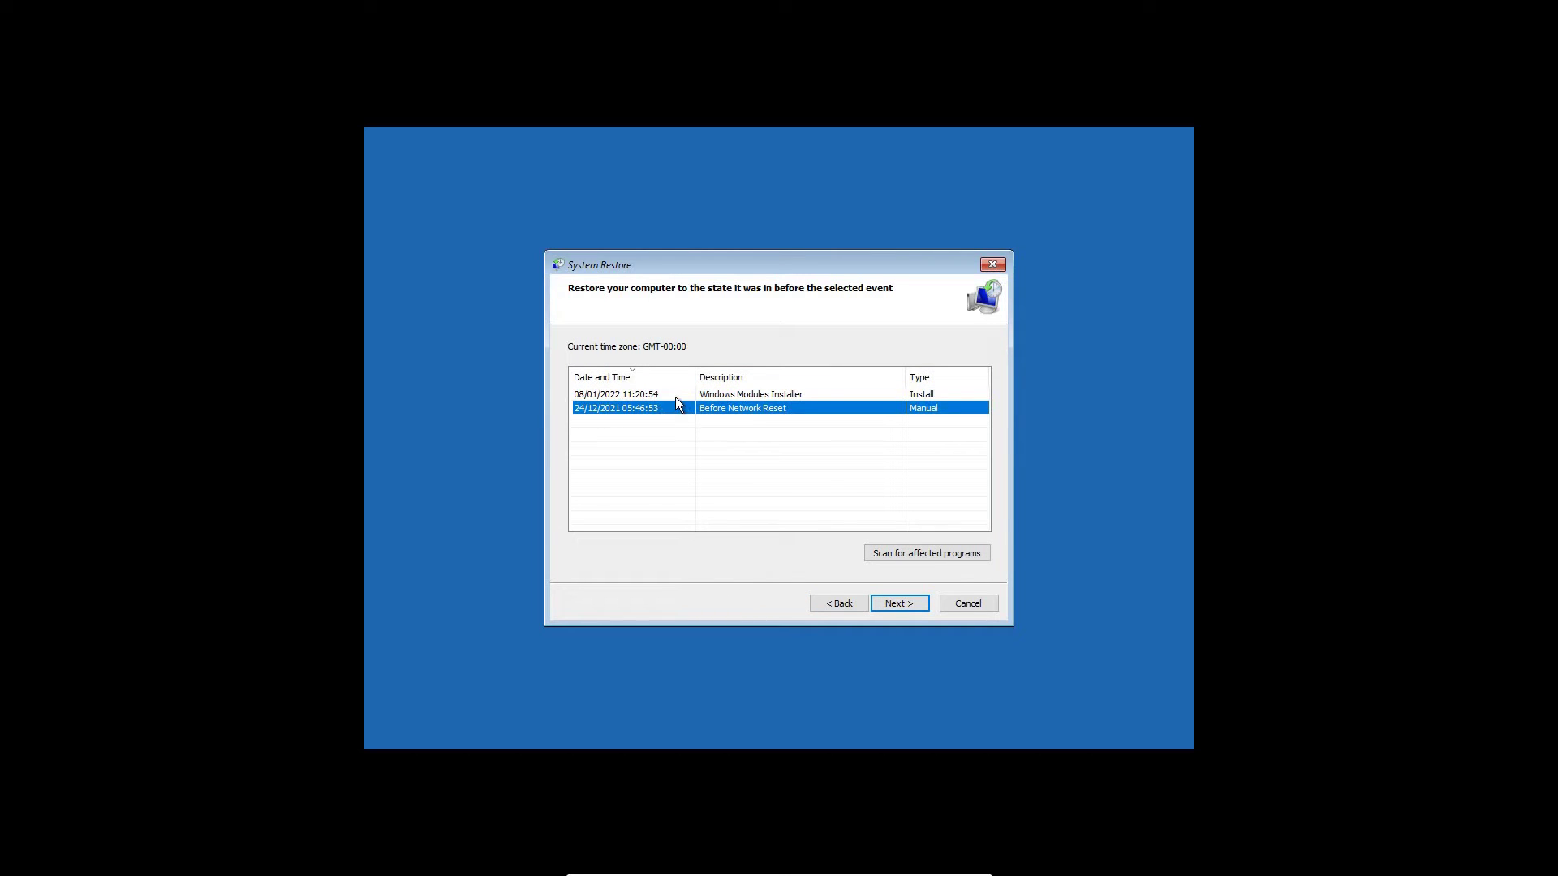
click(860, 607)
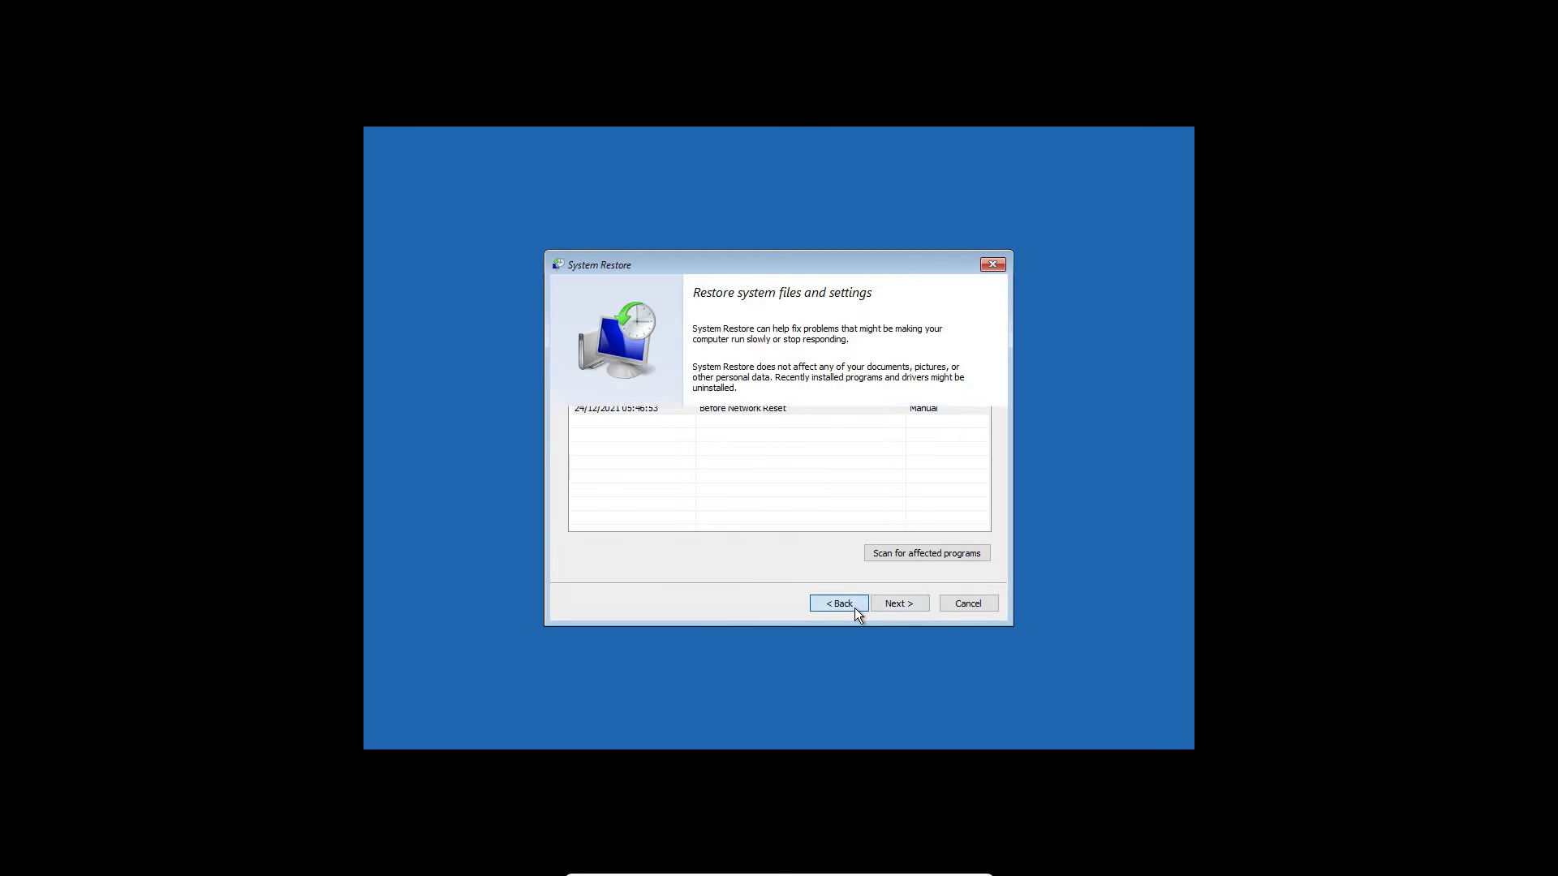
click(977, 605)
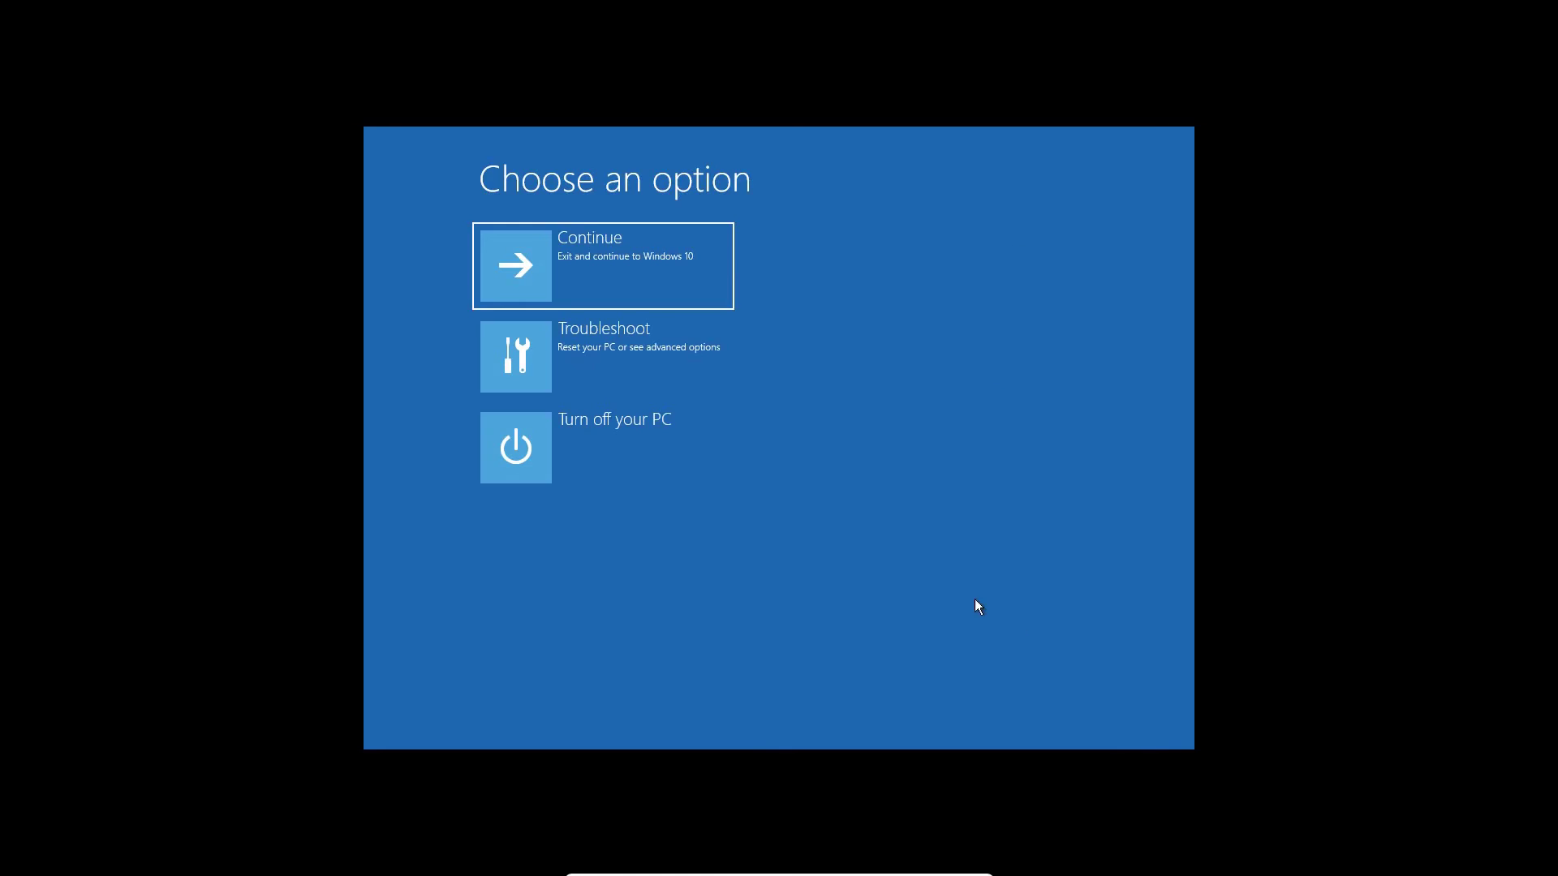
Open an administrator Command Prompt from Advanced options and enter diskpart at the prompt.
click(586, 362)
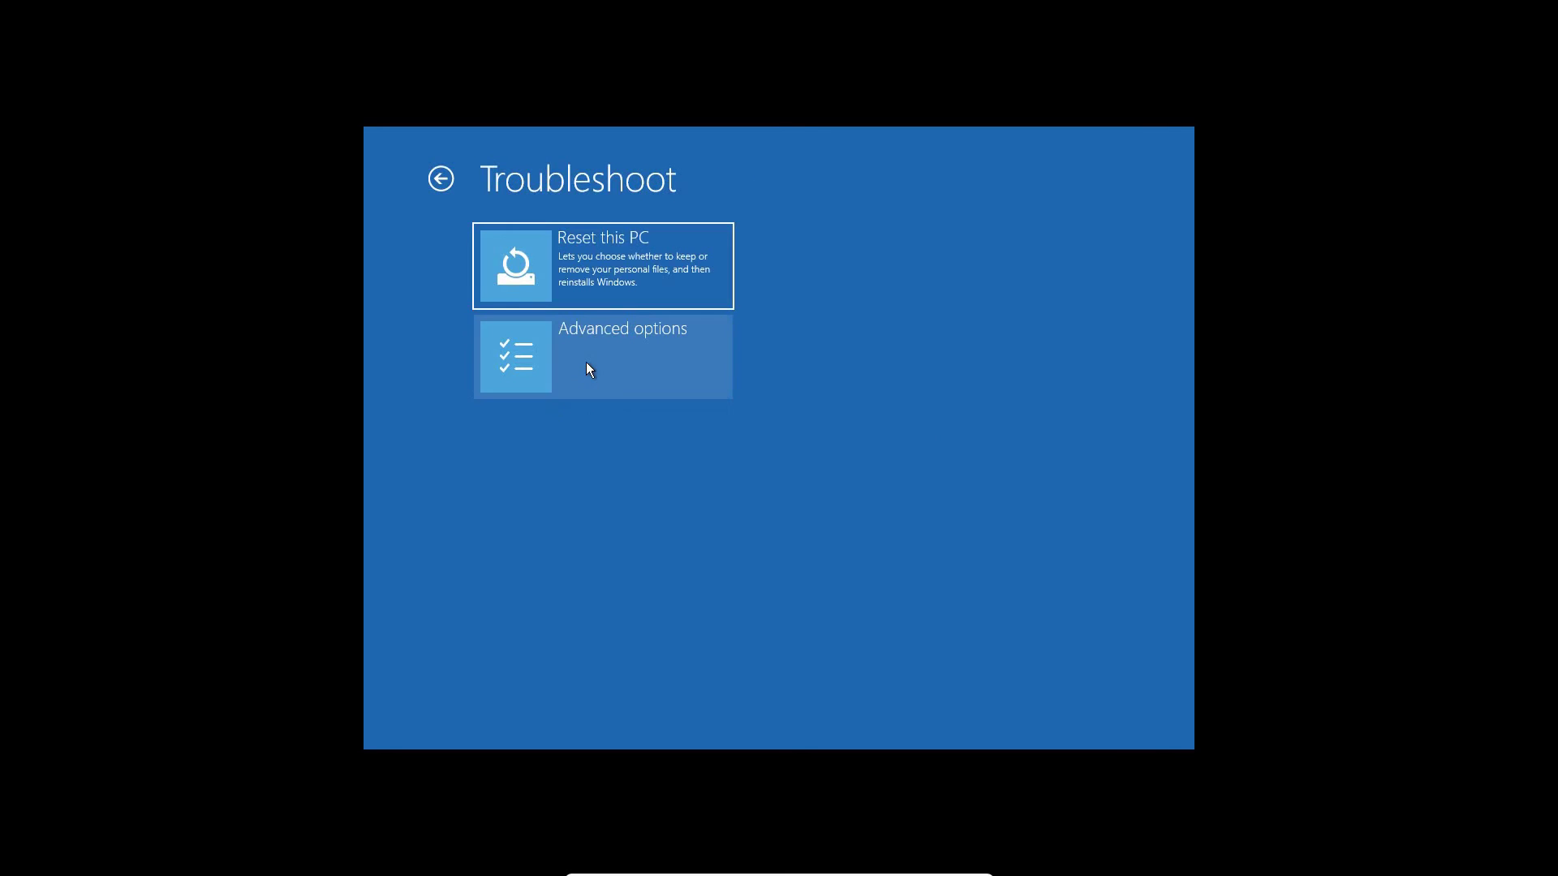
click(614, 362)
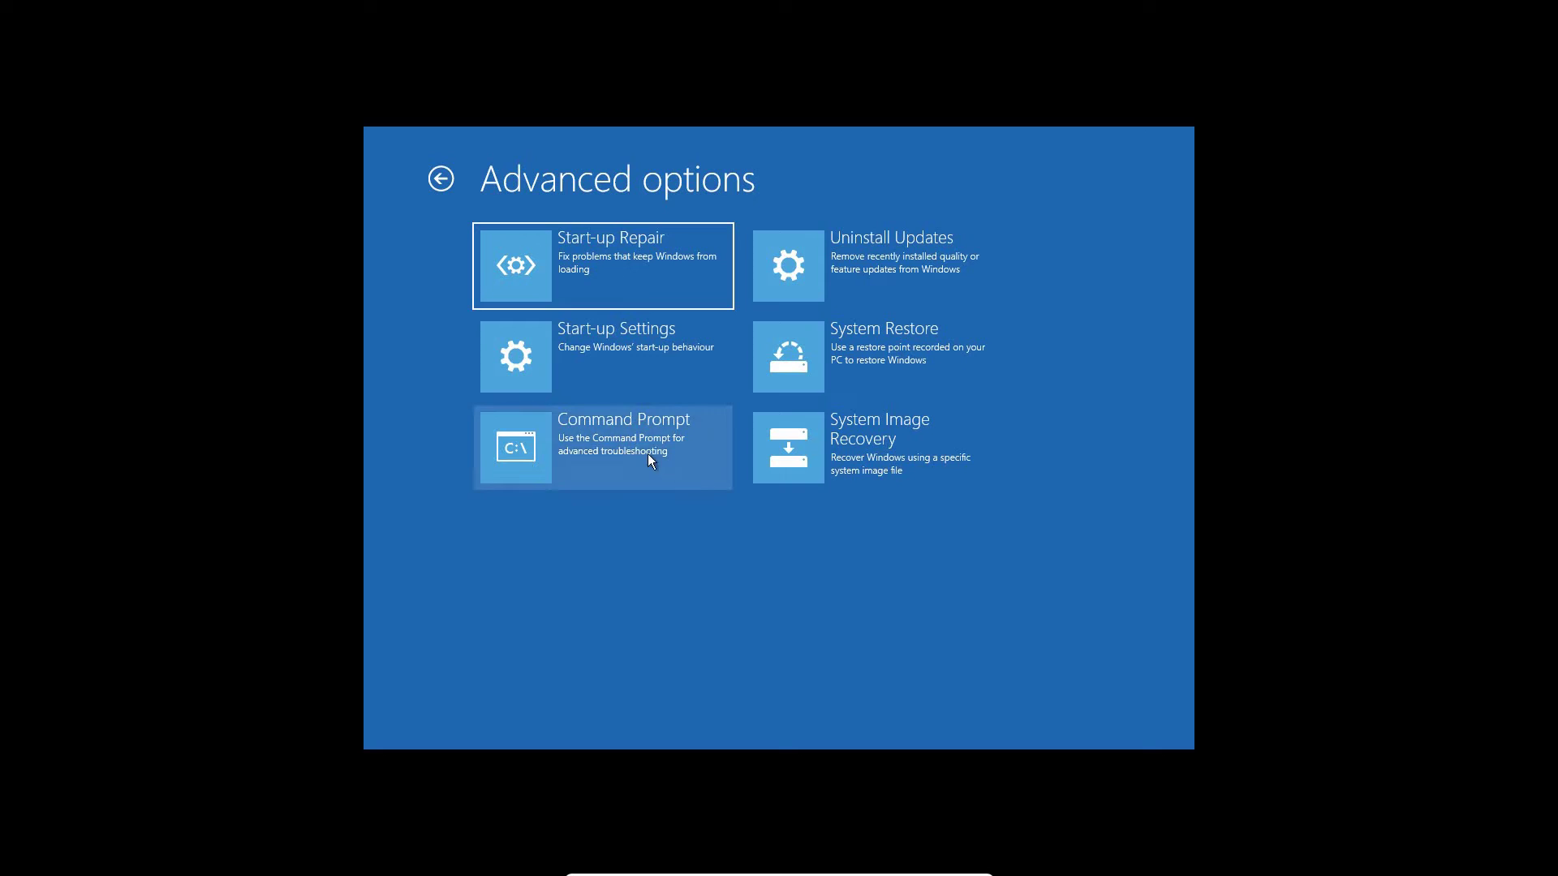
click(615, 446)
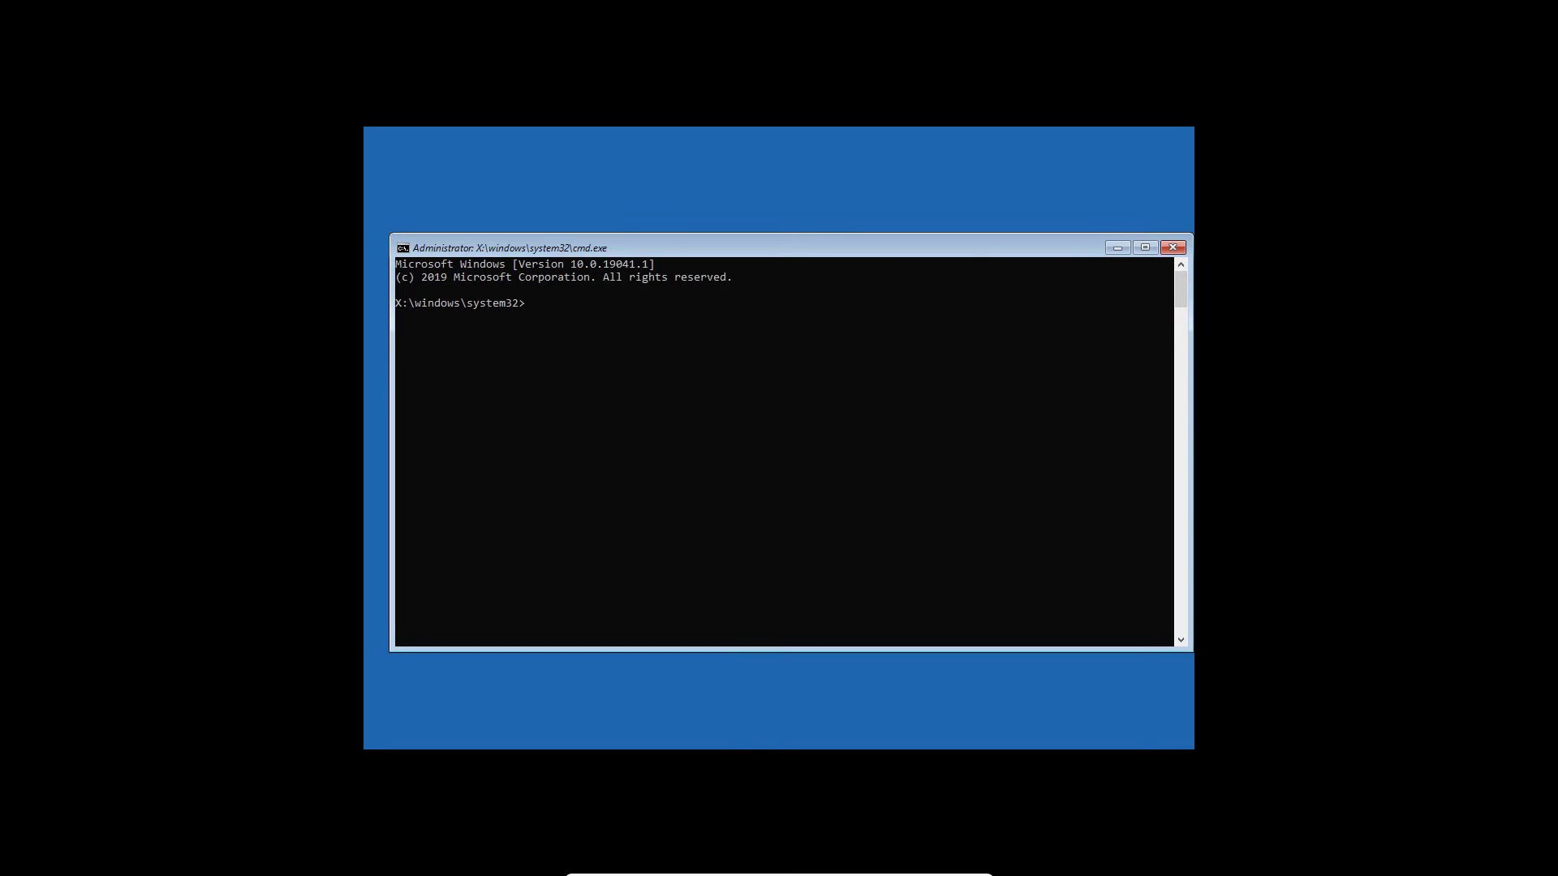
text(diskpart)
Run DiskPart's list vol to show four volumes (Windows on D, 49 GB), then exit DiskPart.
key(Return)
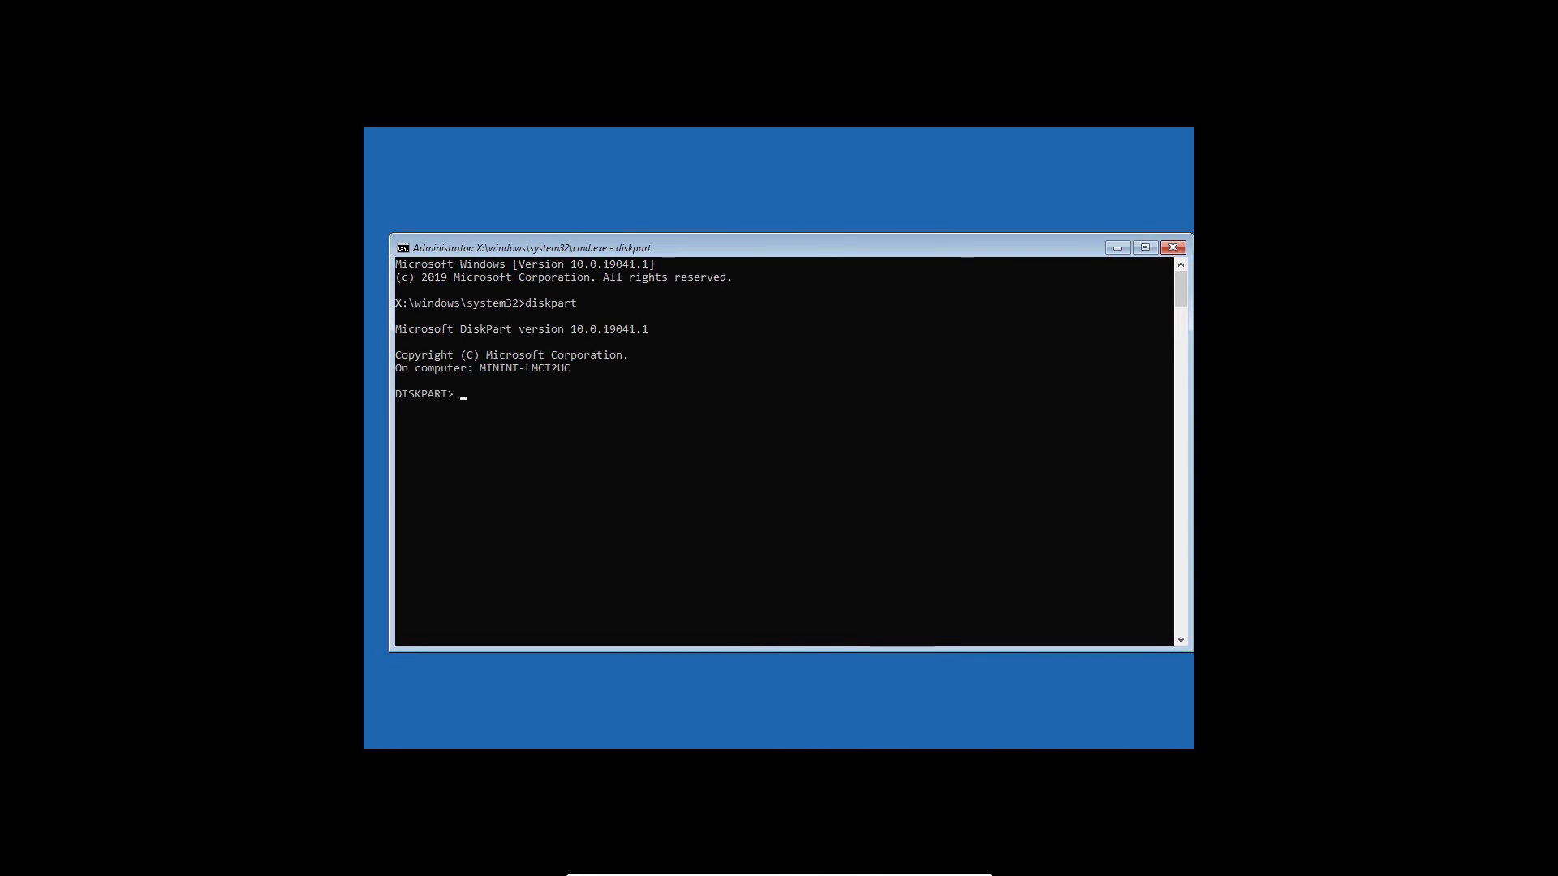
text(list vol)
key(Return)
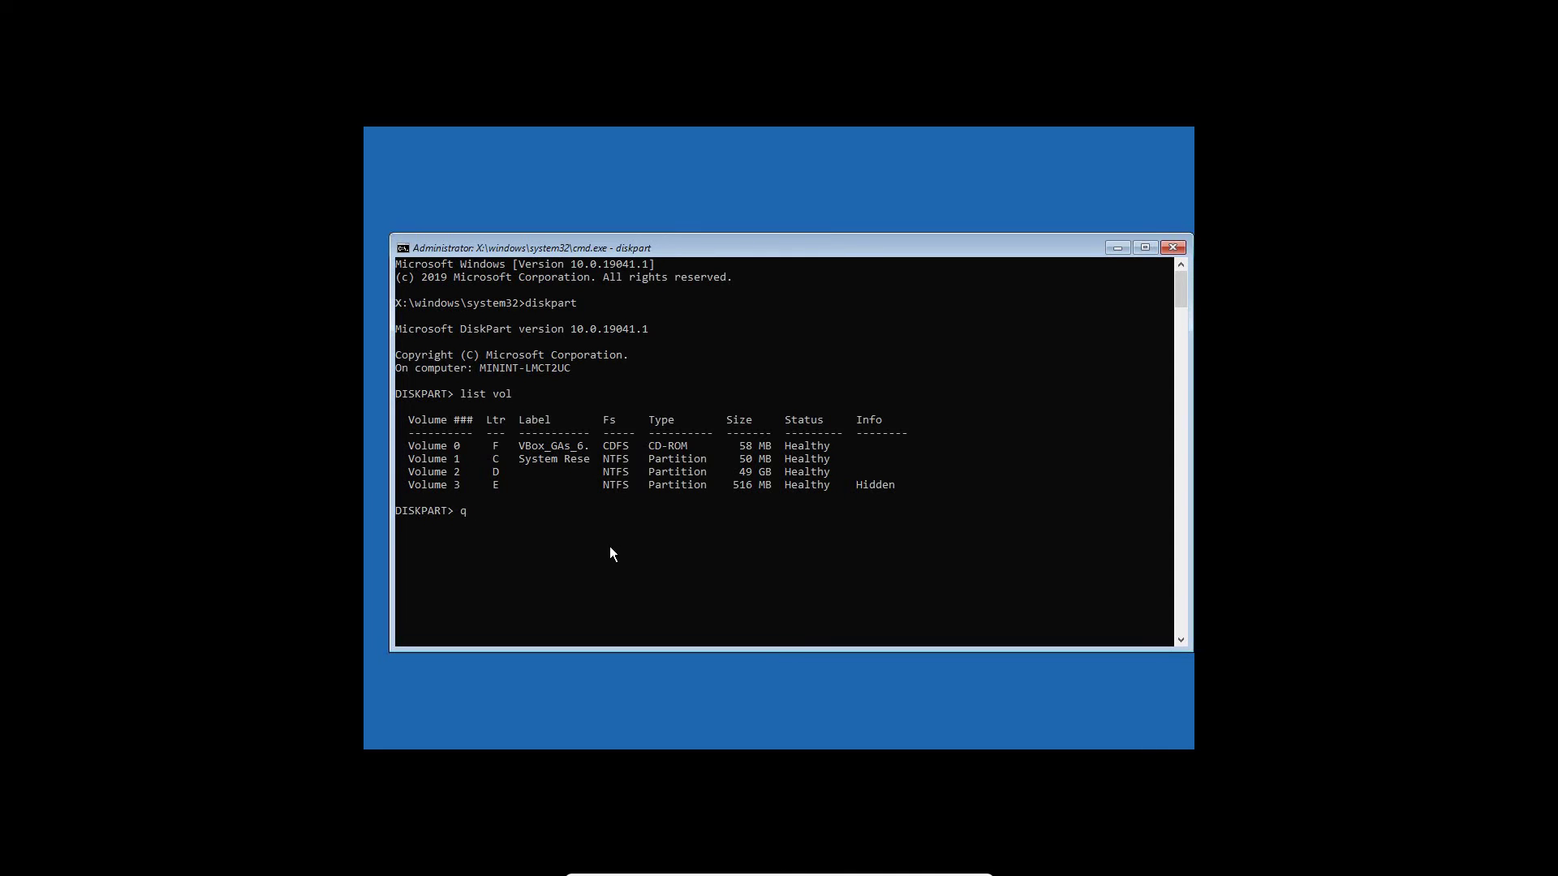
key(BackSpace)
text(exit)
key(Return)
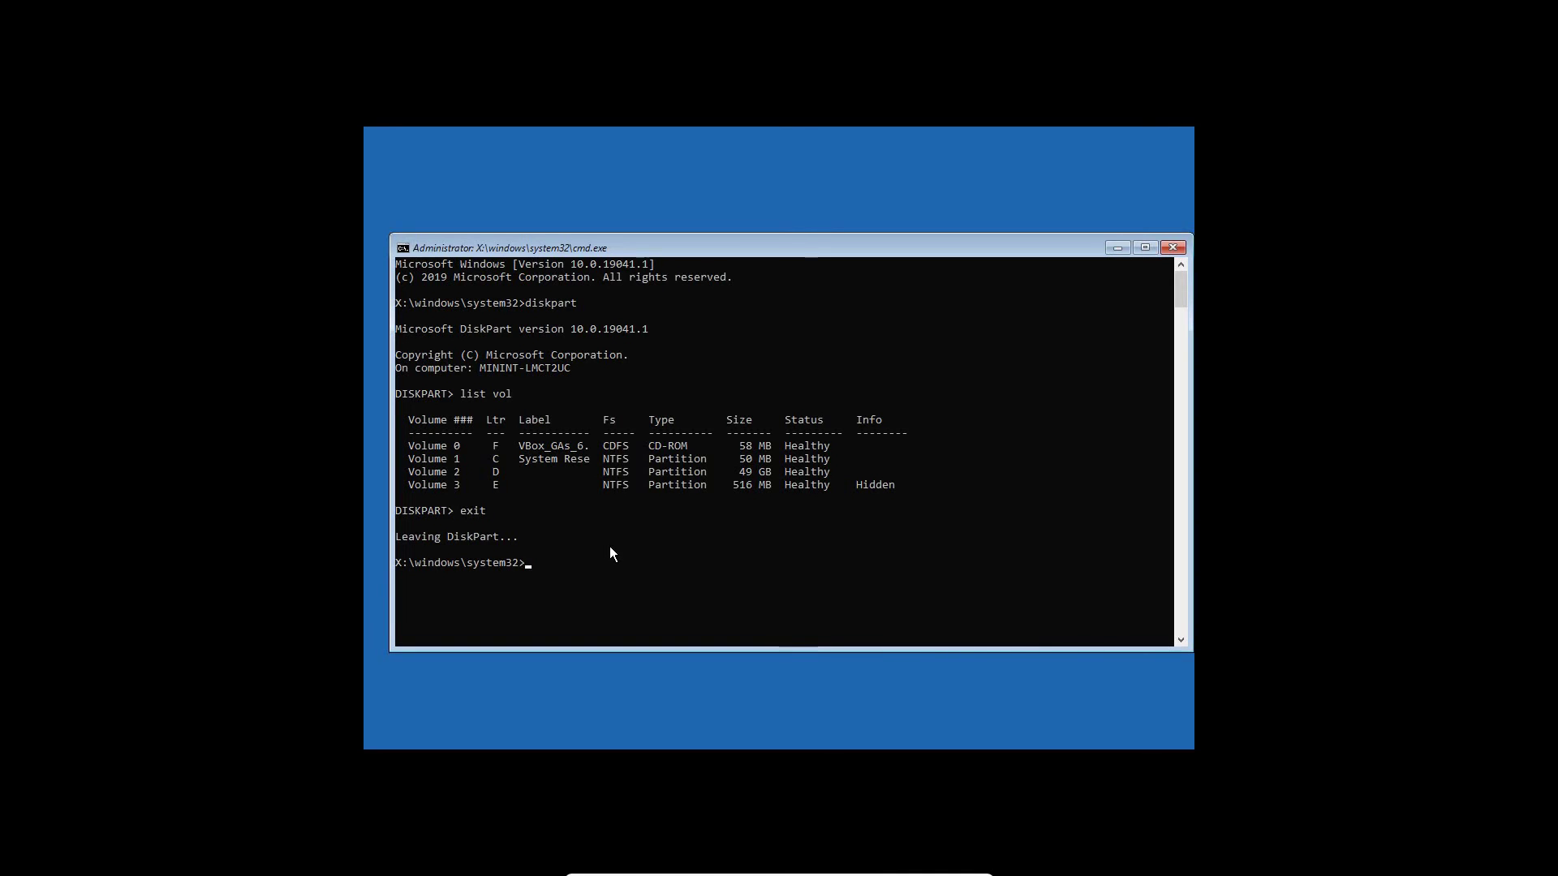
Run chkdsk /f /r c:, which finds no problems, then exit Command Prompt.
text(chkdsk)
text(/f /r c:)
key(Return)
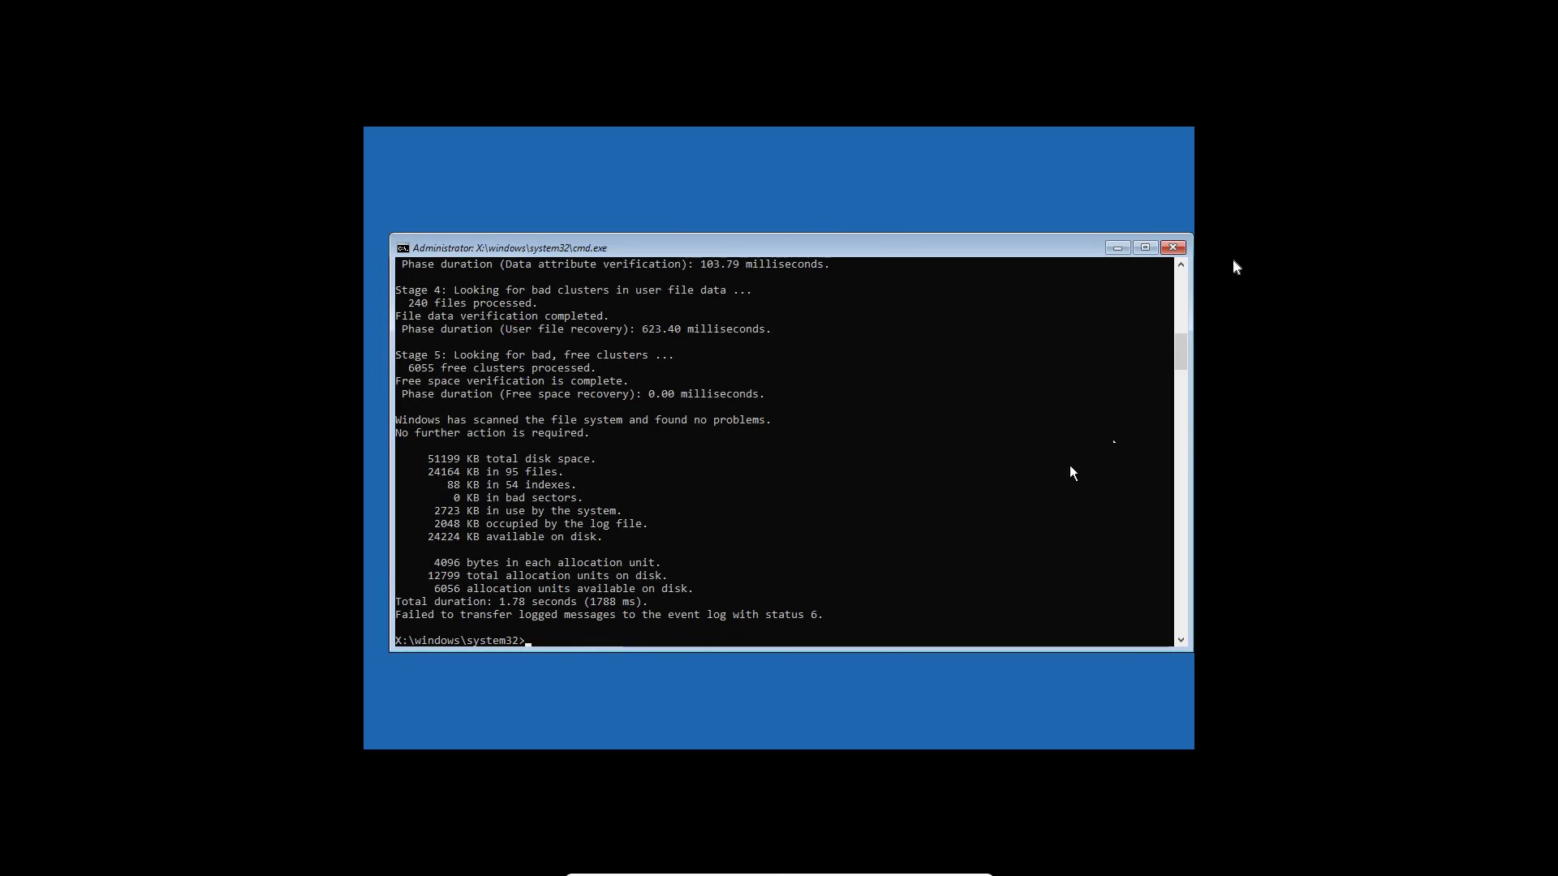
text(exit)
key(Return)
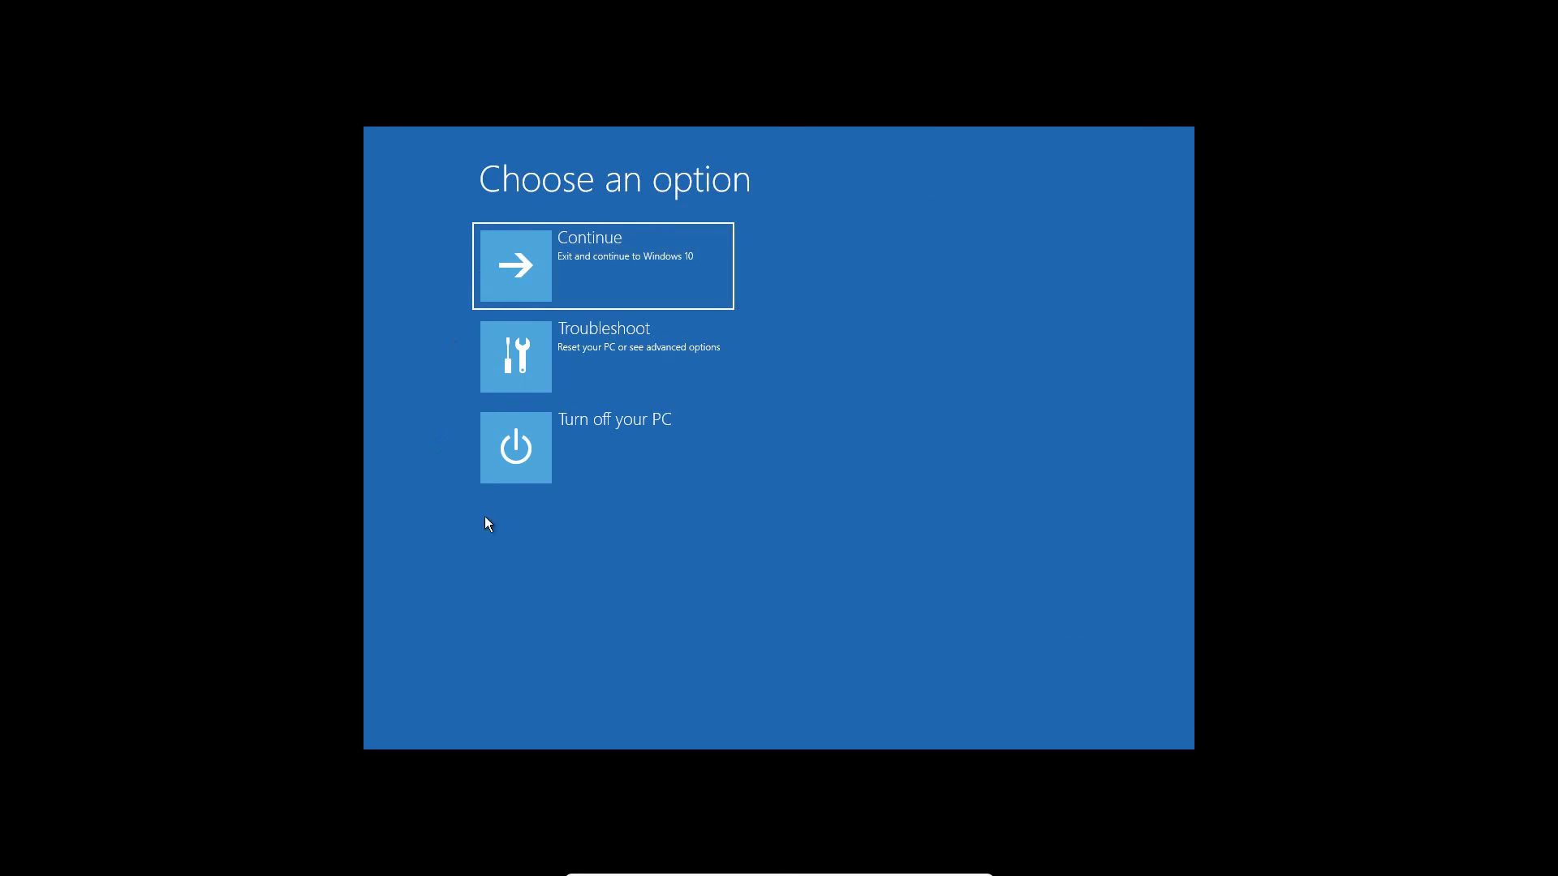
Open a new administrator Command Prompt via Troubleshoot > Advanced options.
click(603, 372)
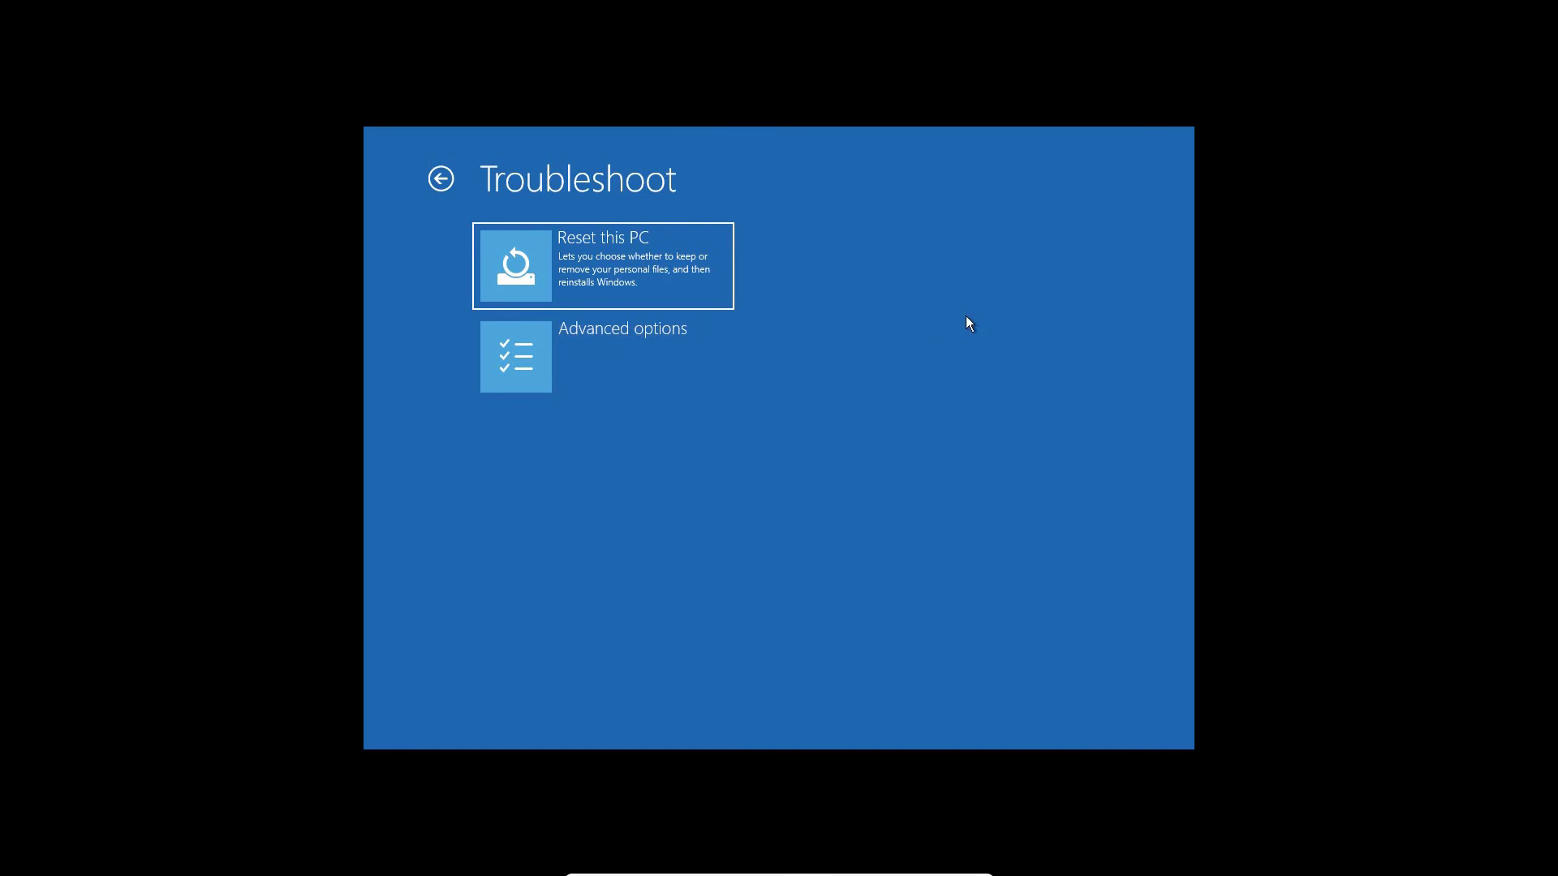
click(618, 373)
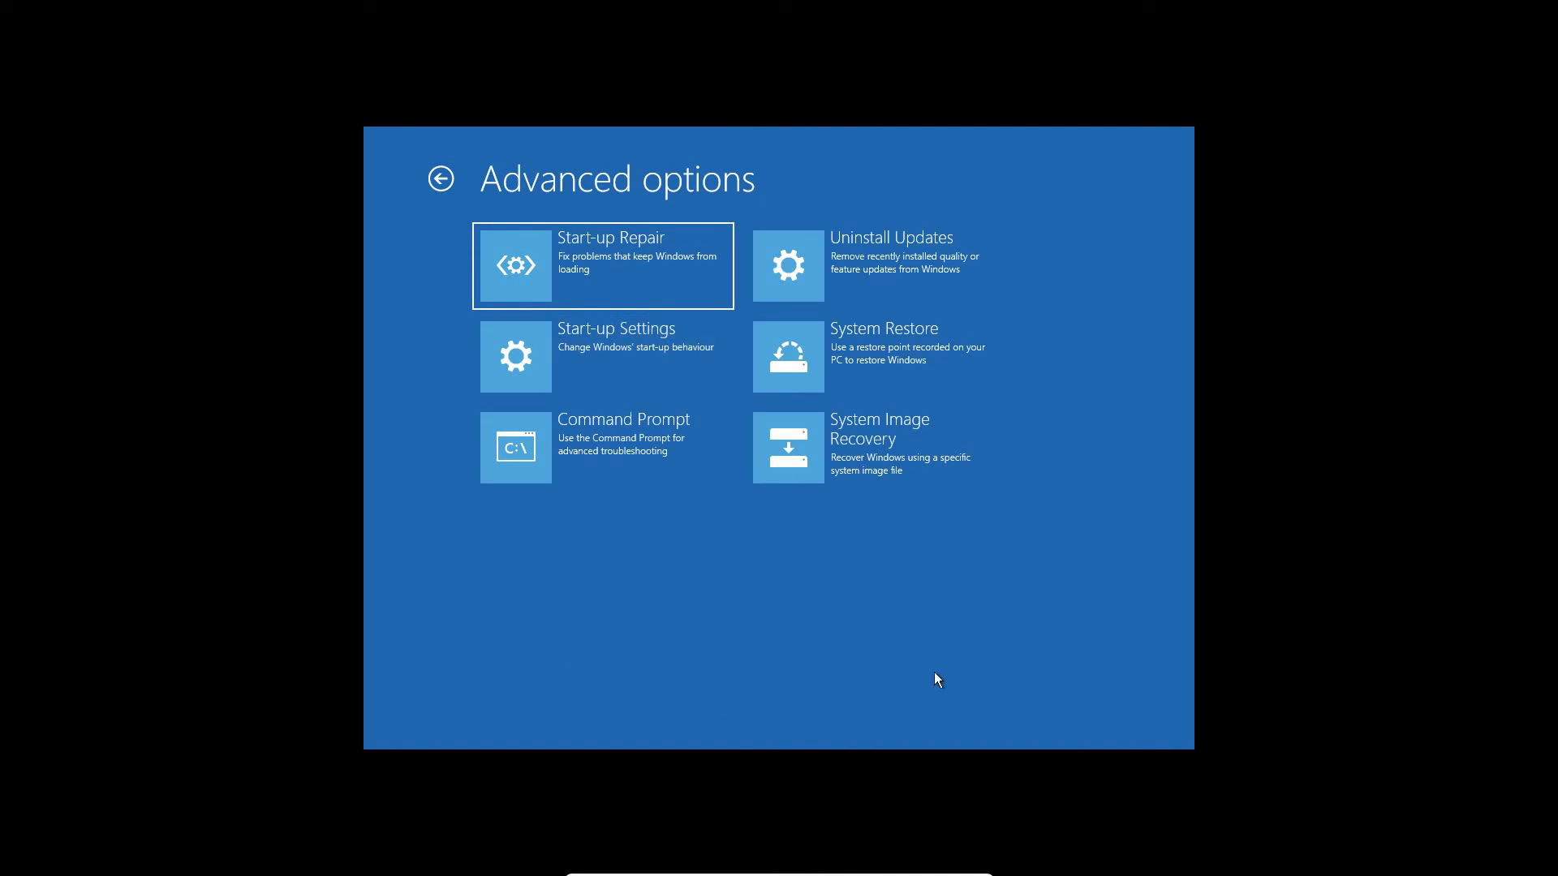
click(595, 449)
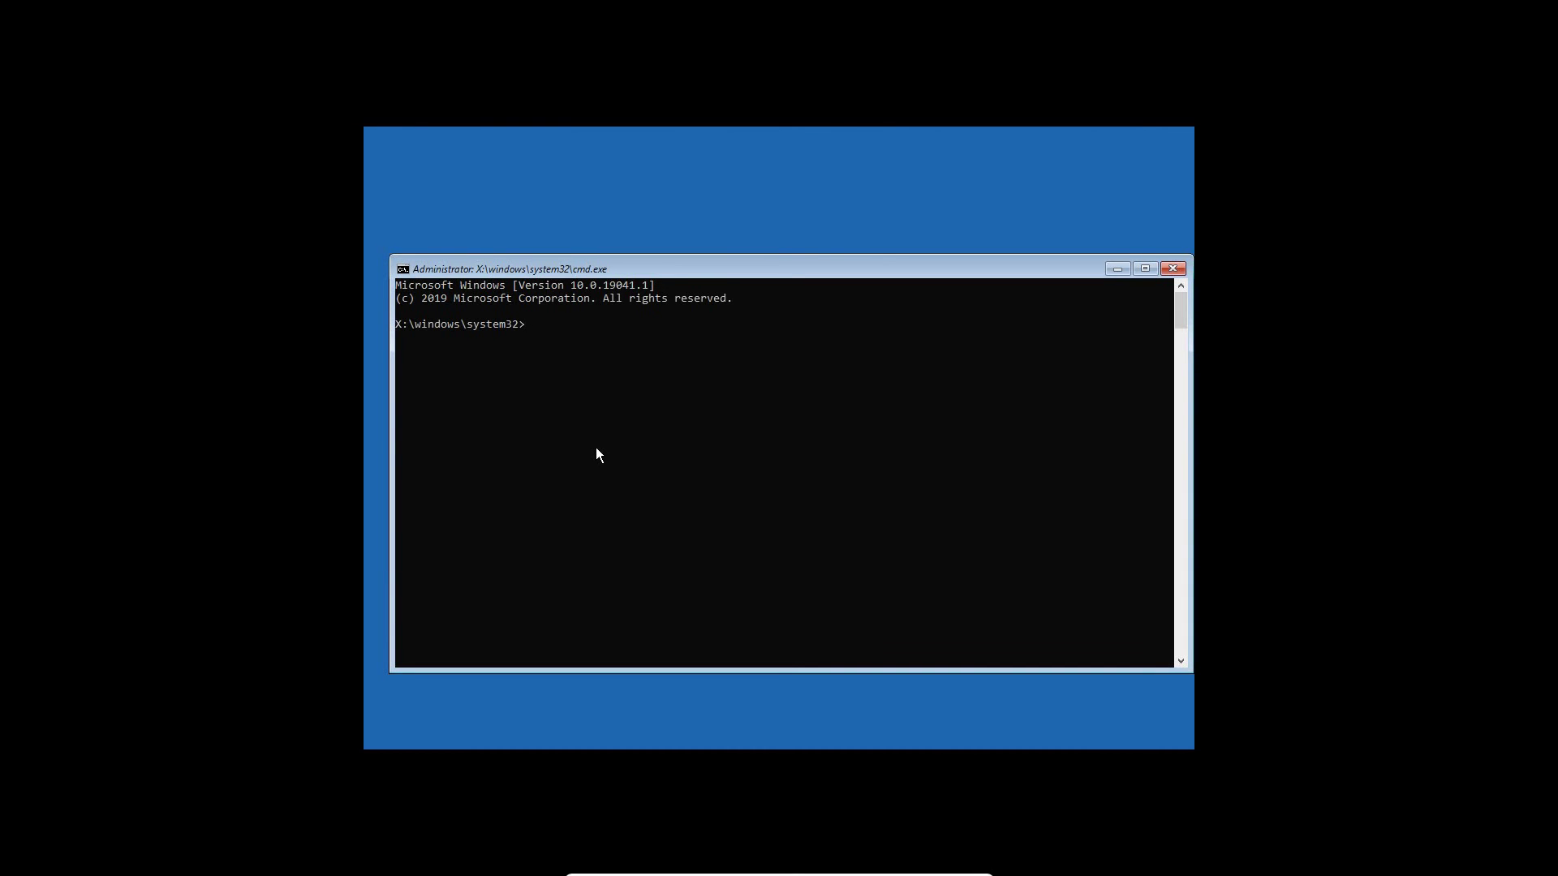
Run bootrec /fixmbr to rewrite the master boot record.
text(bootrec /)
text(fixmbr)
key(Return)
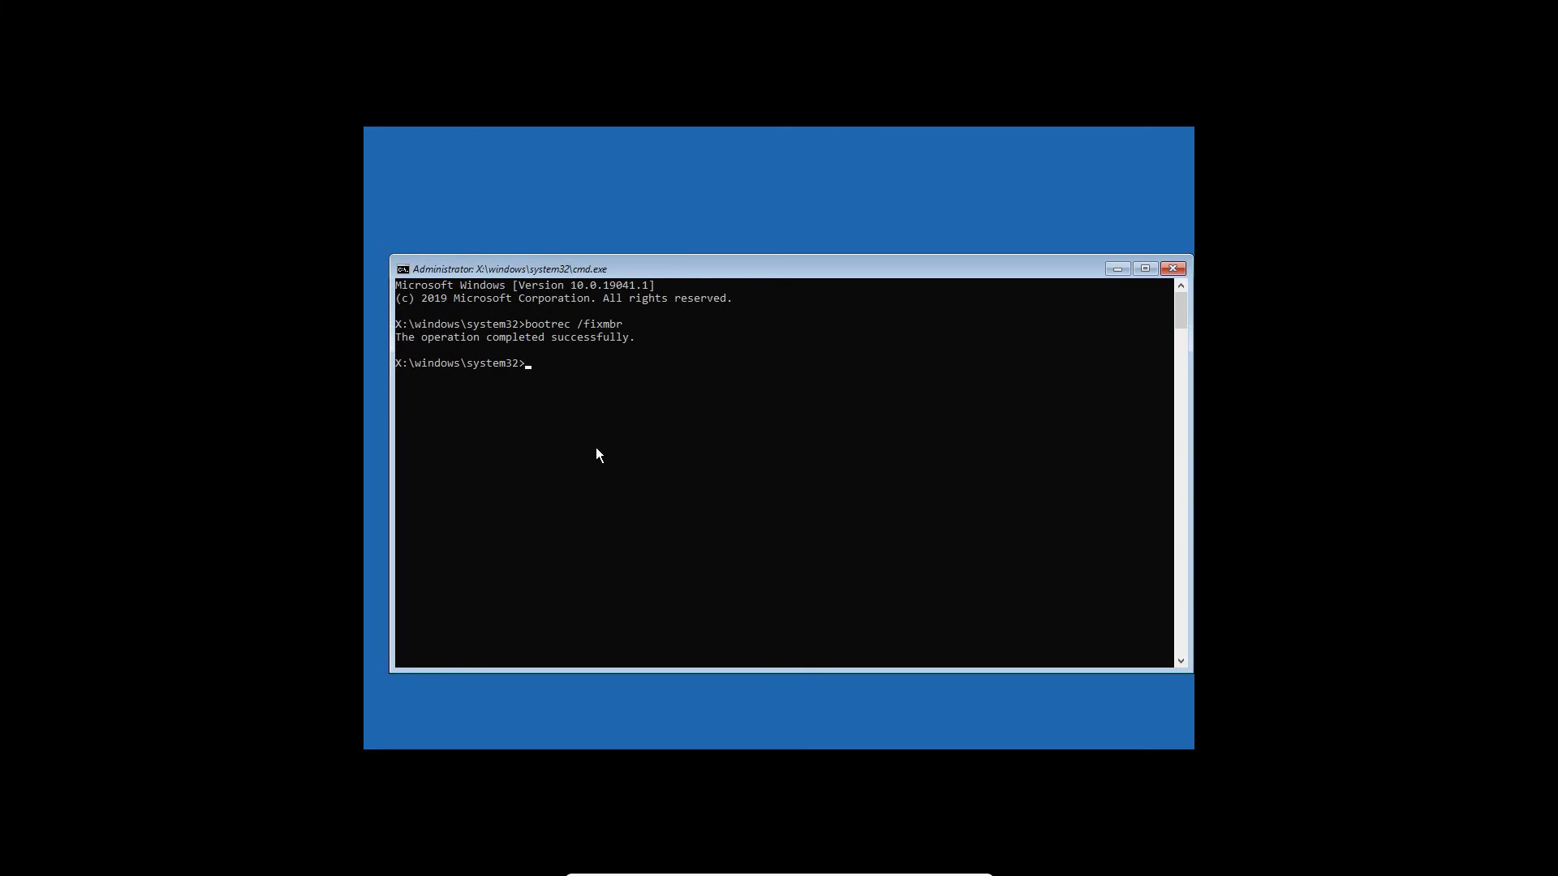
Try bootrec /fixboot, which returns Access is denied, then switch to drive C to retry.
text(bootrec /fixboot)
key(Return)
text(c:)
key(Return)
text(bootrec /fixboot)
key(Return)
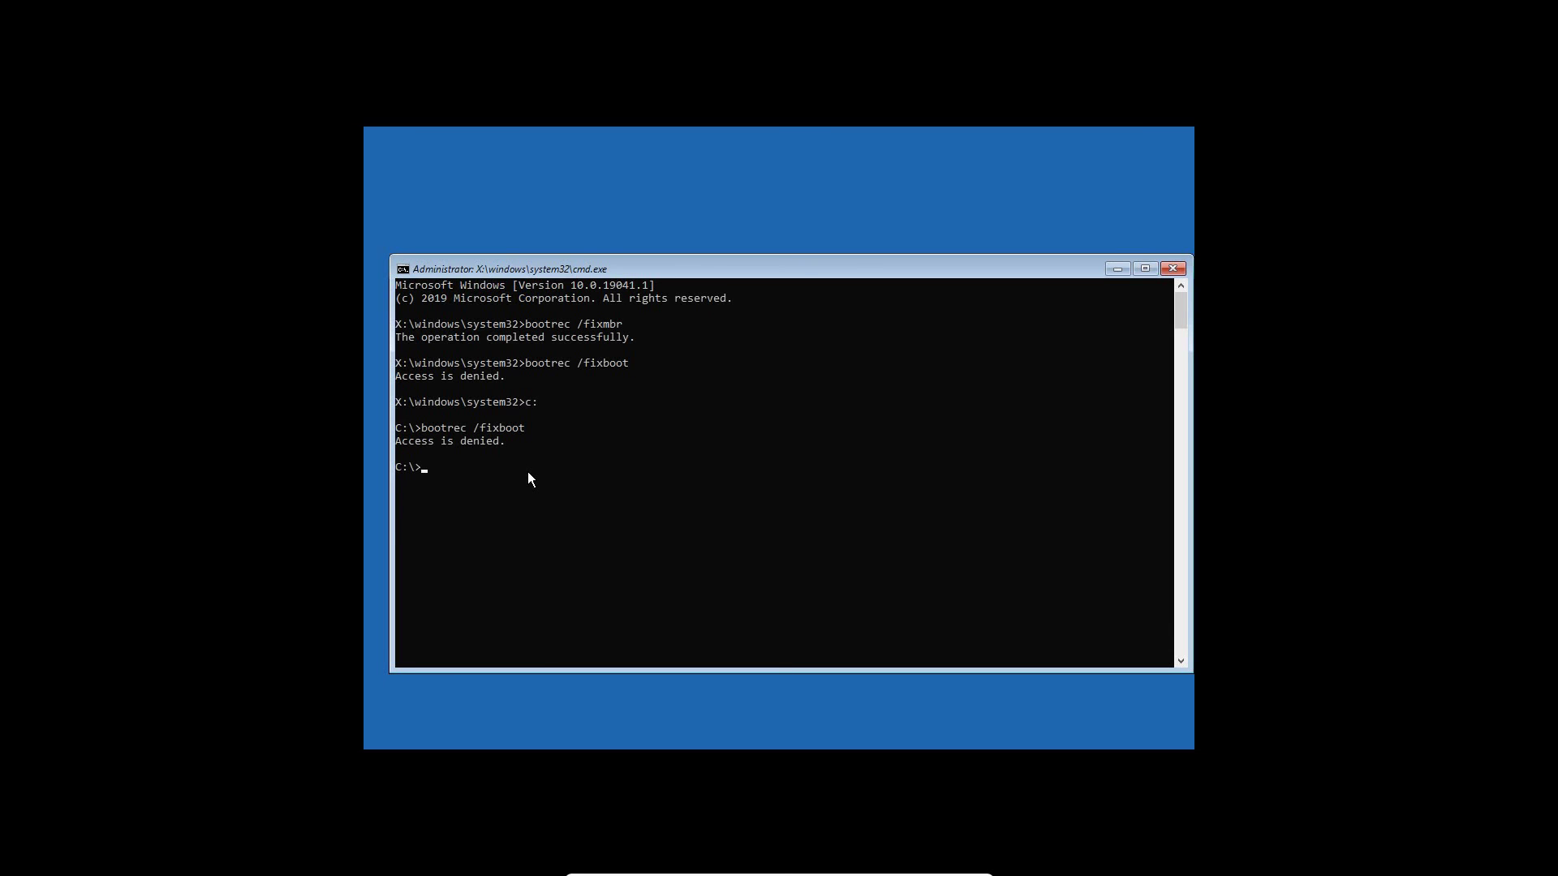
Run bootrec /rebuildbcd from C:\ to scan all disks for Windows installations.
text(bootrec /rebuildbcd)
key(Return)
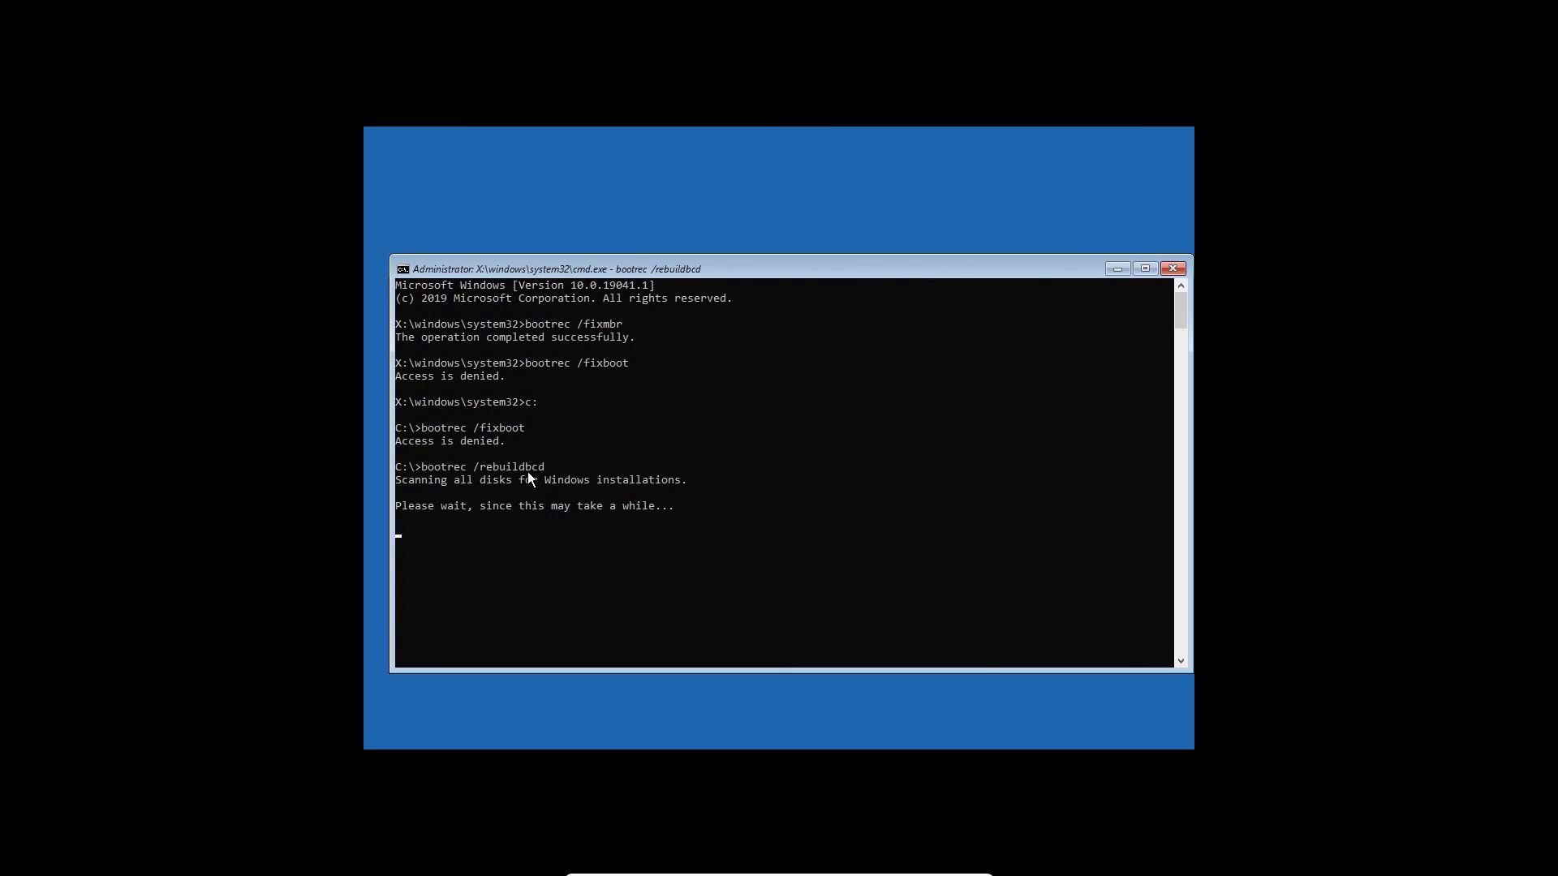